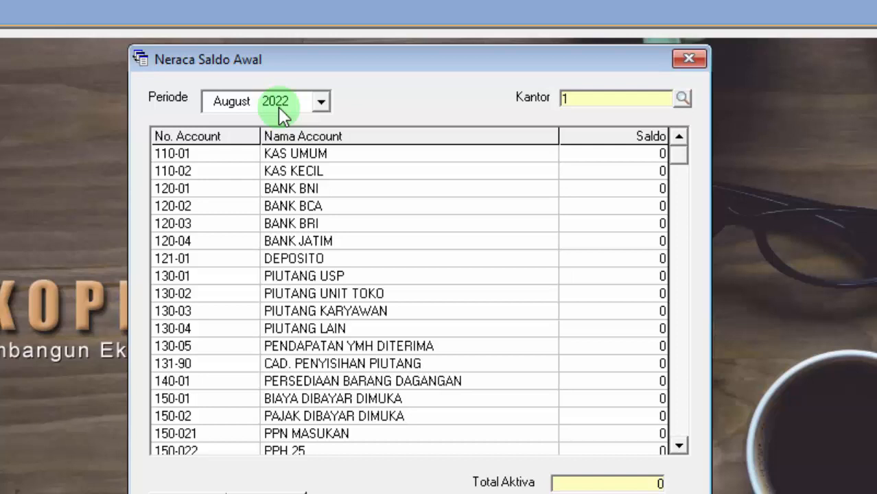
Set the period of the Neraca Saldo Awal form to December 2021
left_click(244, 103)
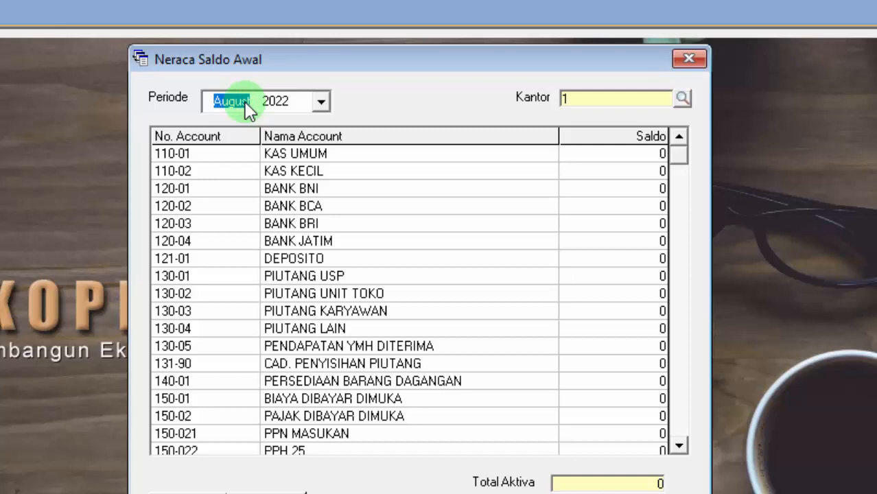
type("12")
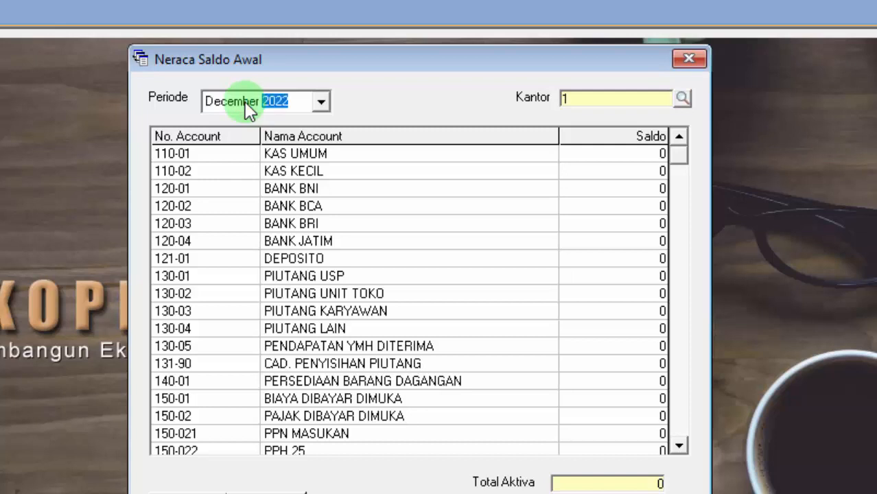
key("Down")
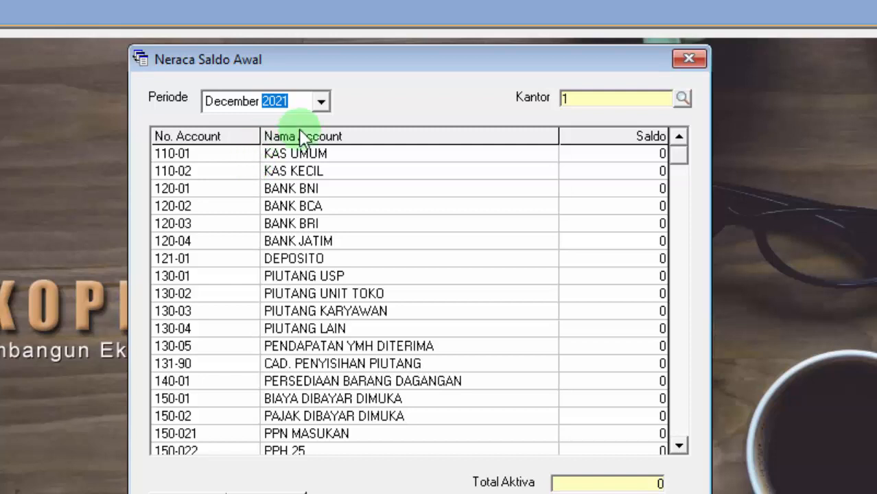
left_click_drag(257, 57, 225, 61)
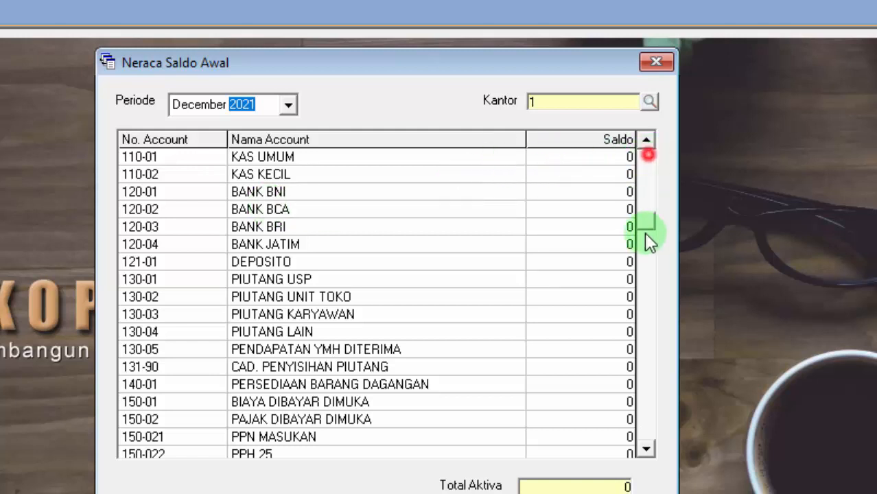
left_click_drag(645, 233, 668, 151)
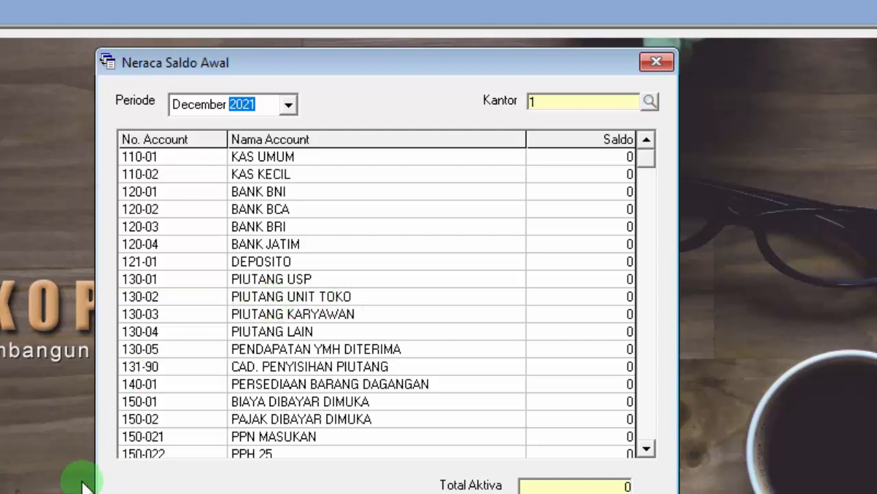
Switch to Excel and examine the 2021 balance sheet on the Neraca sheet, including the Kas Umum figure, and return to Koperasi Simpan Pinjam Maju
left_click(6, 491)
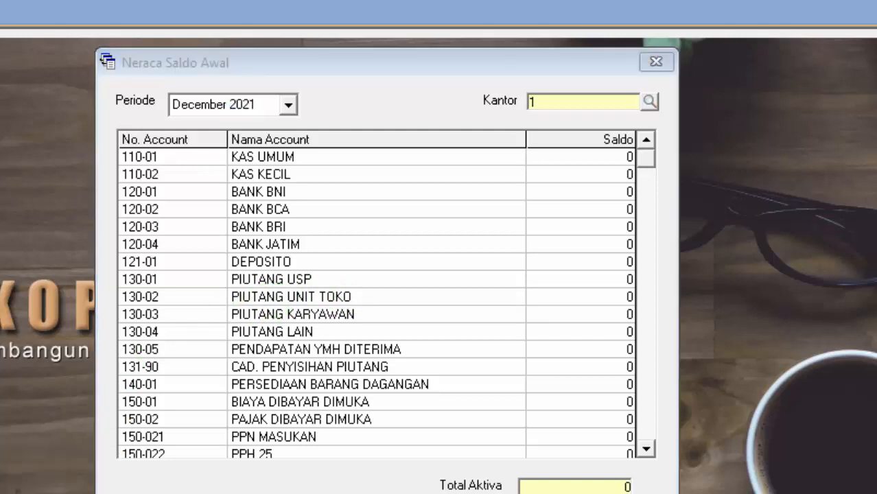
left_click(159, 206)
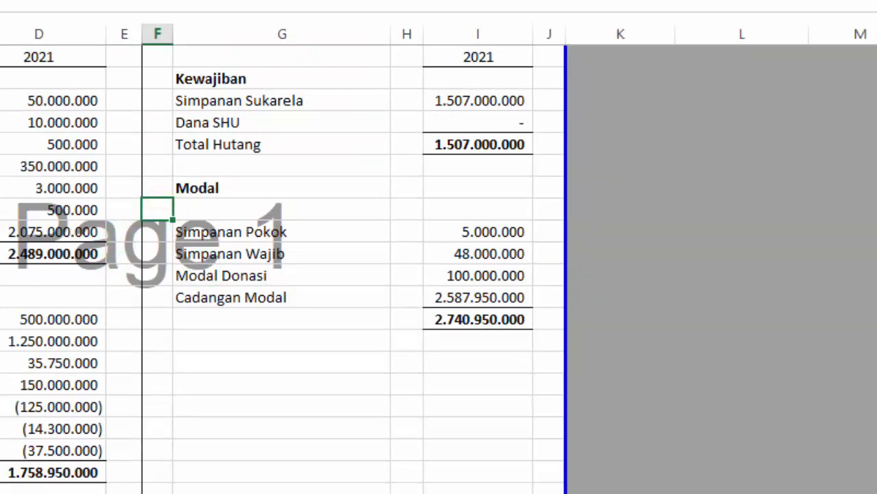
scroll(282, 275, "up", 2)
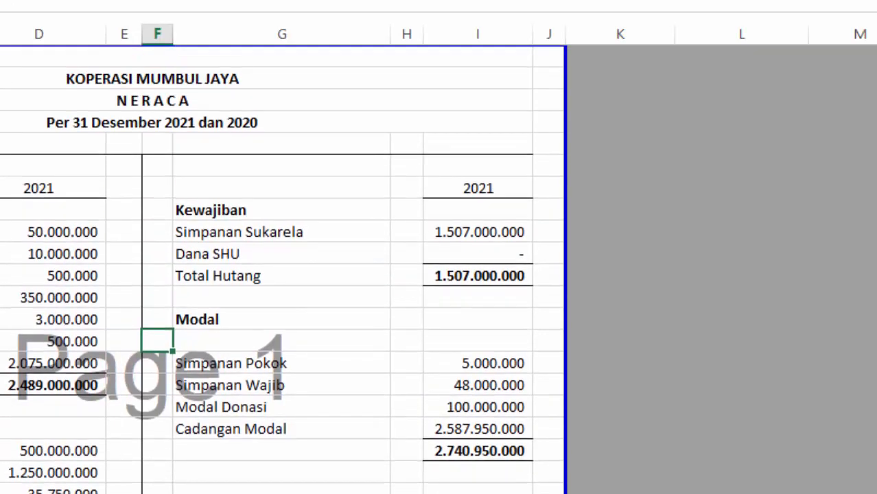
scroll(282, 274, "down", 2)
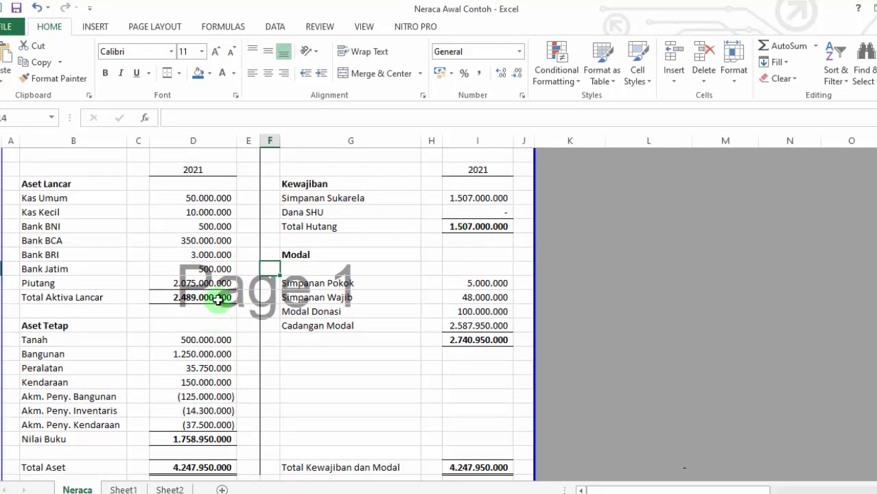
left_click(217, 198)
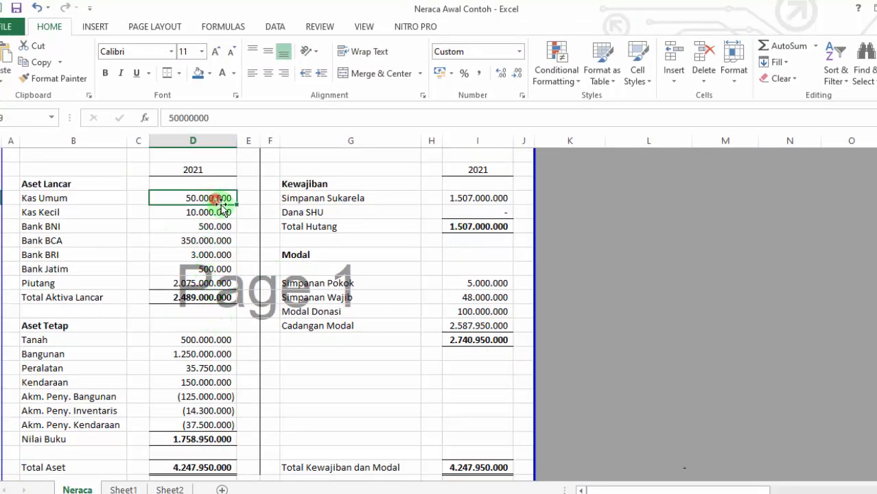
scroll(267, 316, "up", 2)
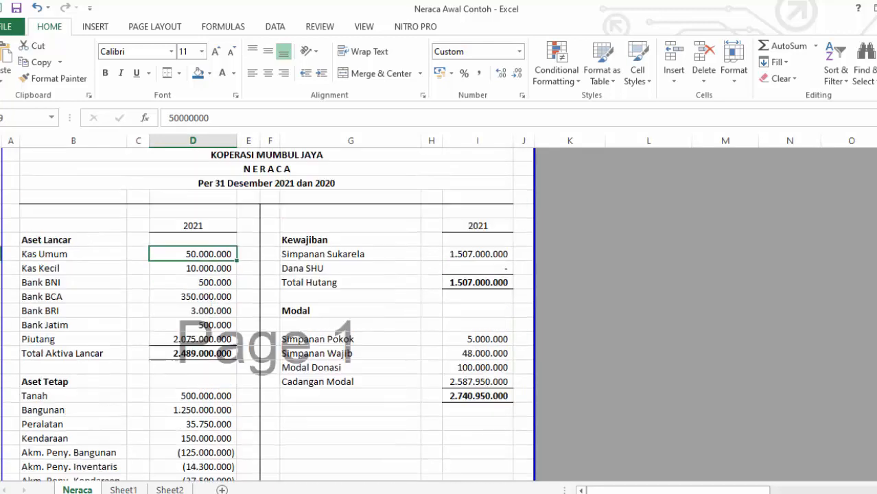
scroll(267, 316, "down", 2)
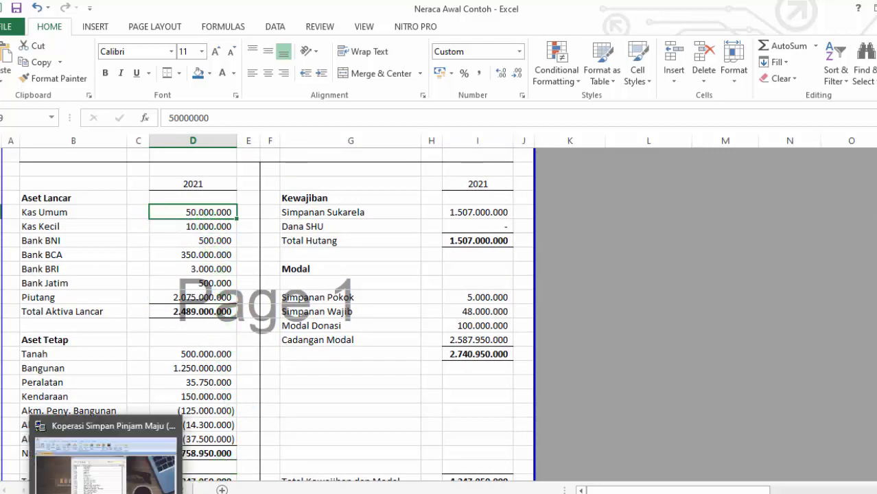
left_click(108, 492)
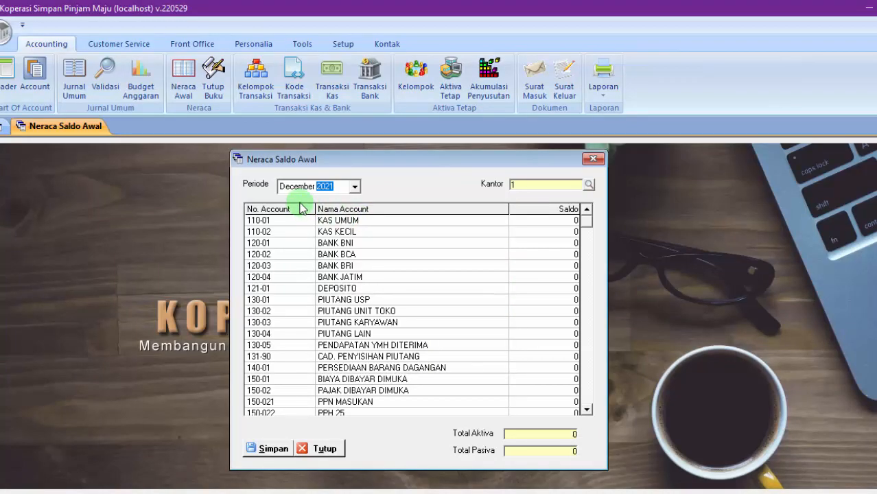
Open the KAS UMUM balance for editing and copy the Kas Umum value 50000000 from cell D9 of the Excel balance sheet
left_click_drag(295, 160, 280, 160)
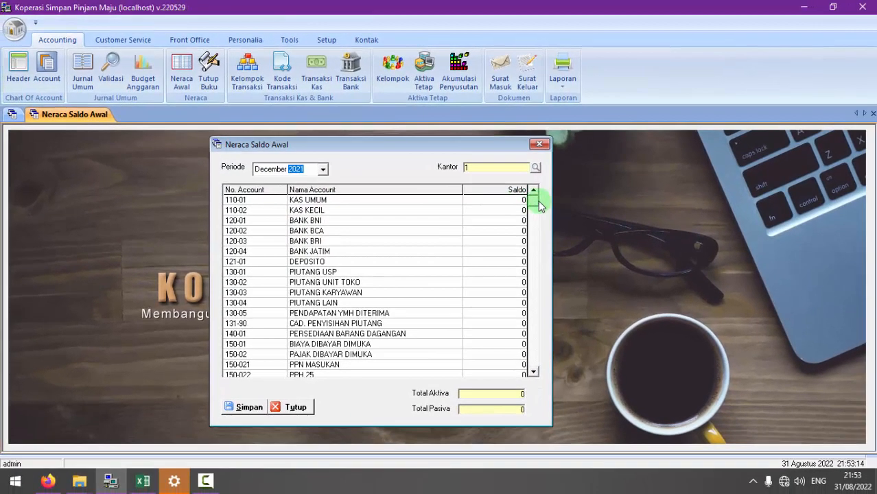
mouse_move(535, 202)
left_mouse_down()
mouse_move(540, 387)
mouse_move(534, 191)
left_mouse_up()
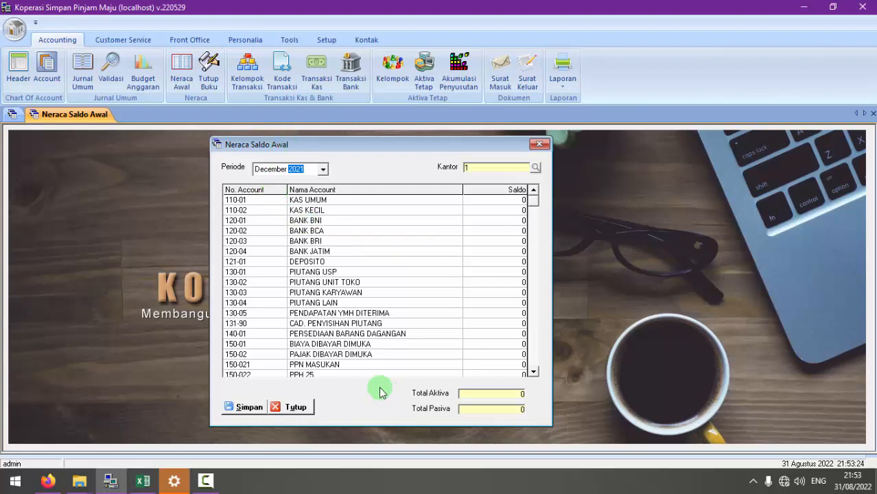
left_click(518, 200)
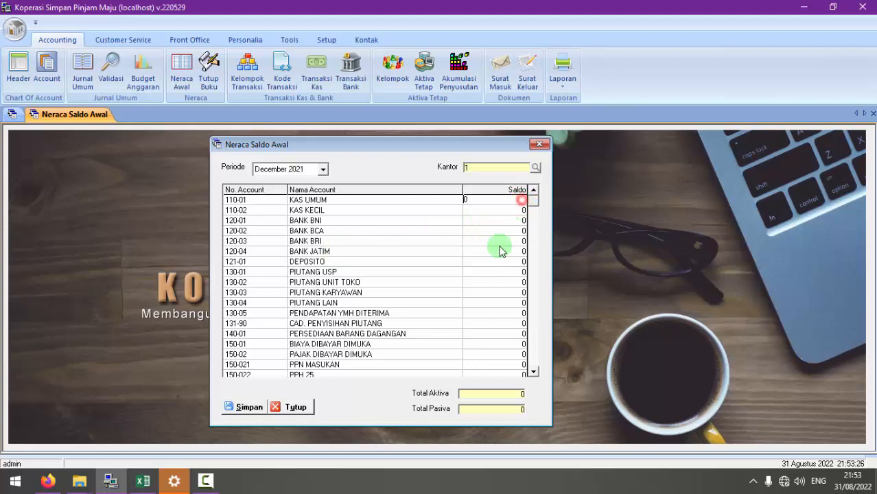
left_click(144, 481)
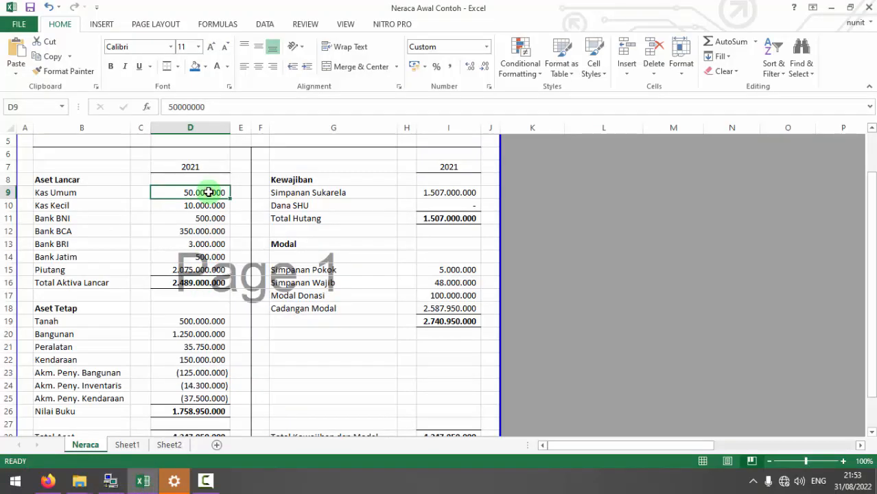
left_click_drag(171, 104, 215, 108)
right_click(191, 108)
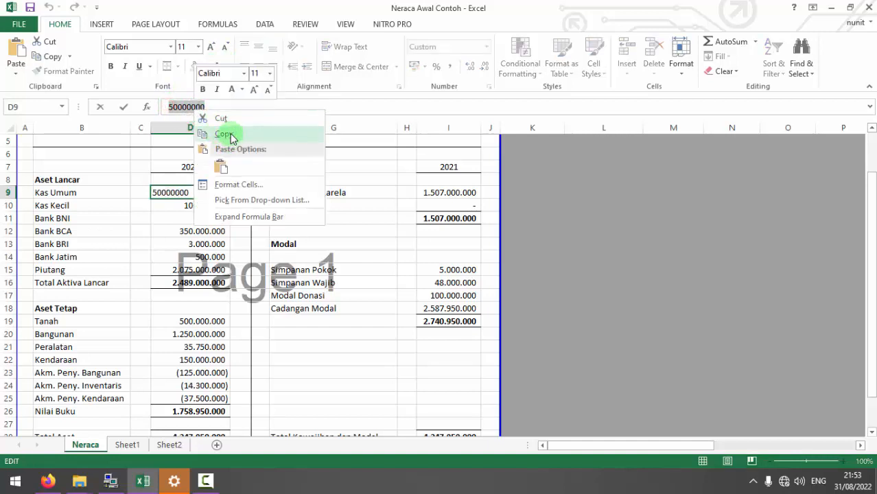
left_click(230, 133)
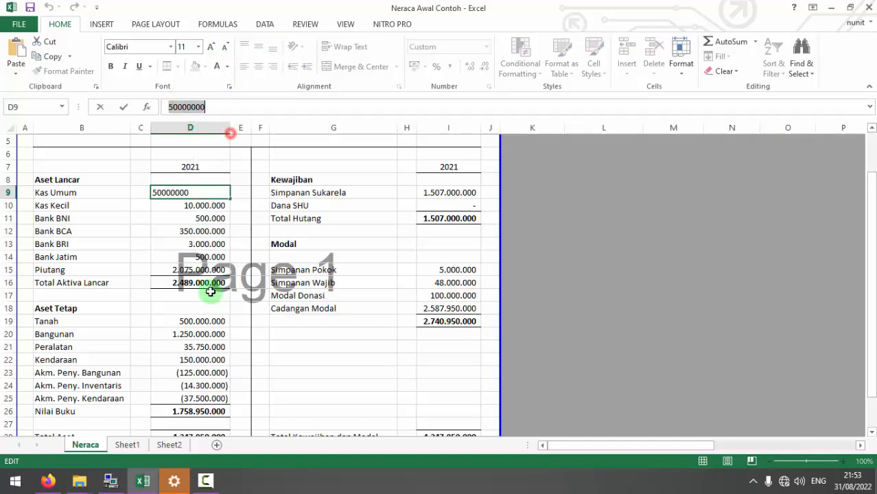
left_click(199, 218)
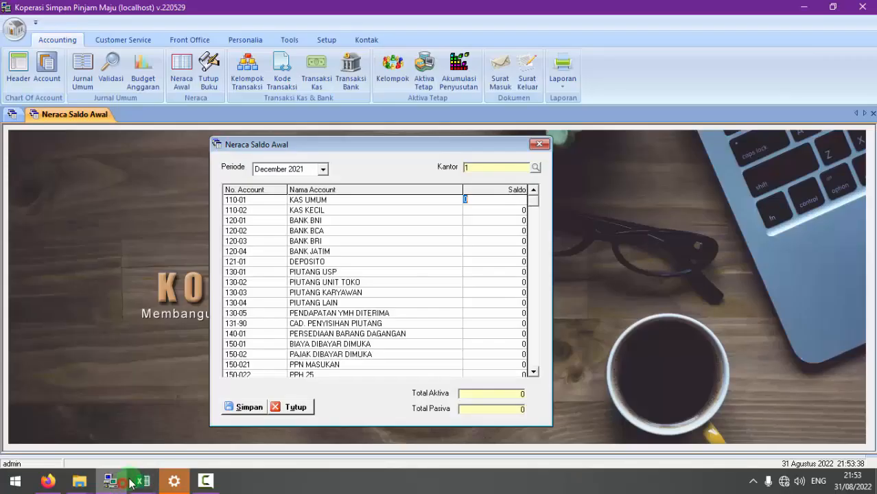
Switch back to Koperasi Simpan Pinjam Maju and paste 50000000 as the KAS UMUM balance
left_click(111, 480)
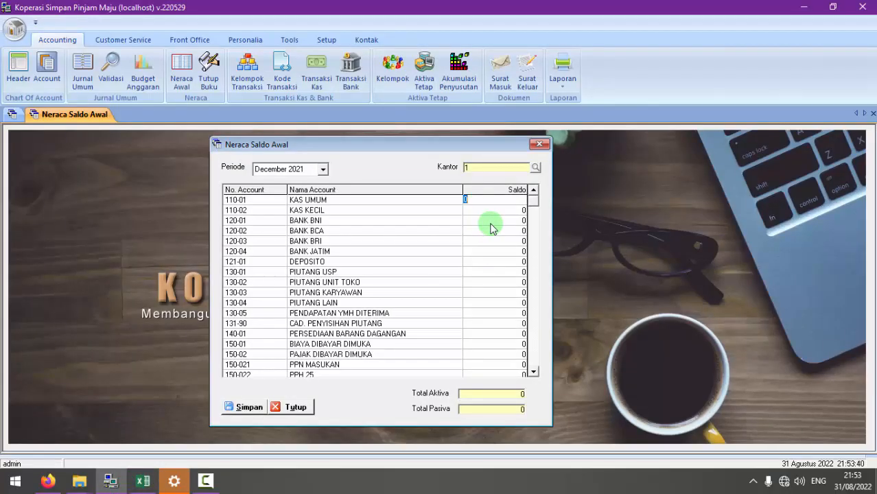
right_click(472, 199)
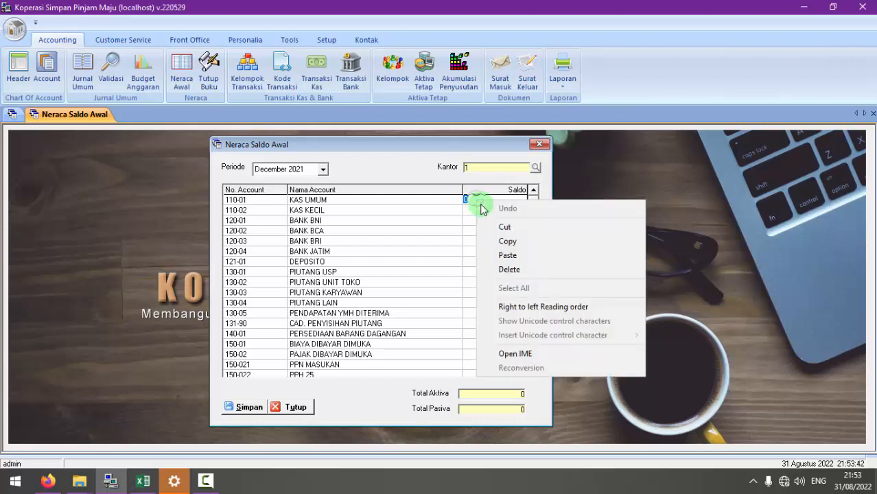
left_click(508, 254)
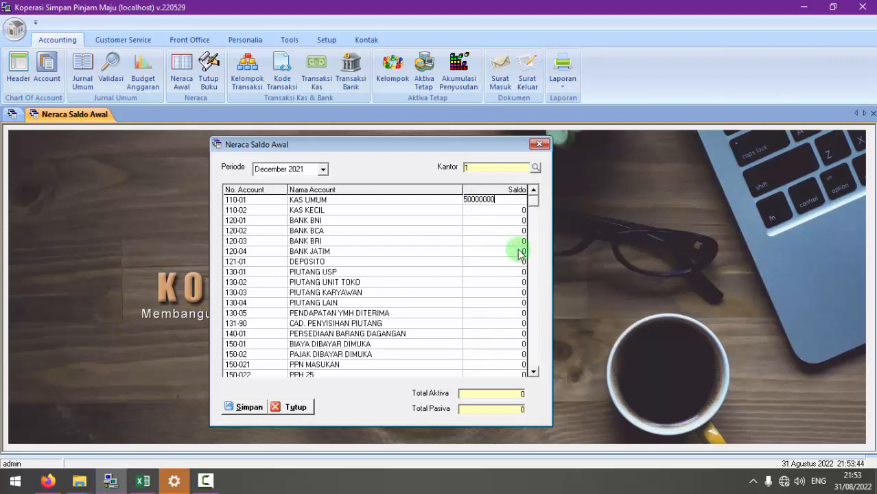
key("Return")
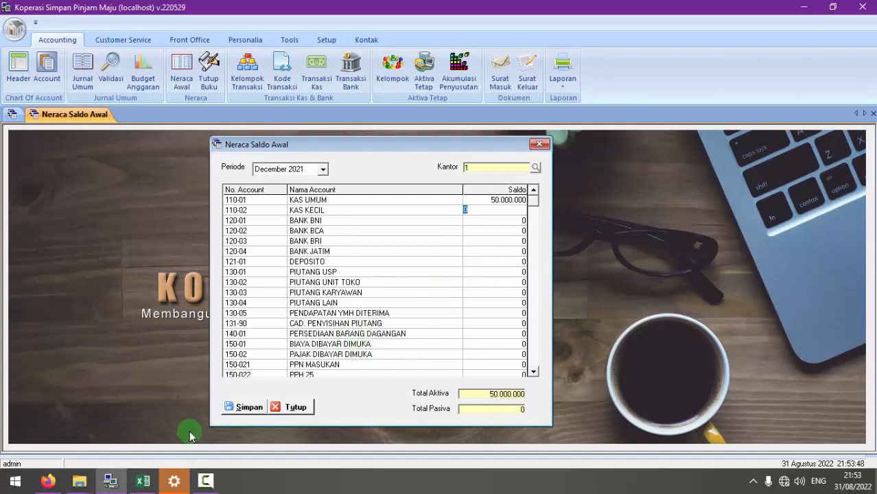
Copy the Kas Kecil value 10000000 from cell D10 in Excel and enter it as the KAS KECIL balance in Koperasi Simpan Pinjam Maju
left_click(143, 481)
left_click(196, 205)
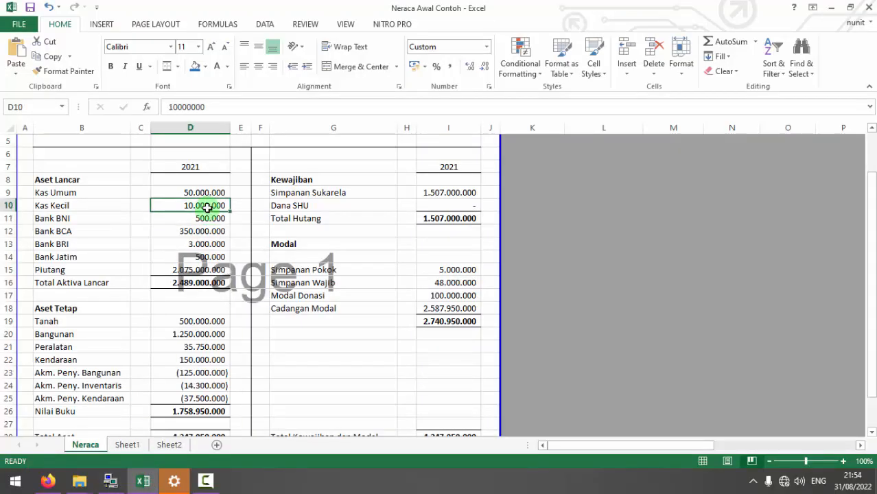
double_click(172, 106)
key("ctrl+c")
left_click(110, 481)
key("ctrl+v")
key("Return")
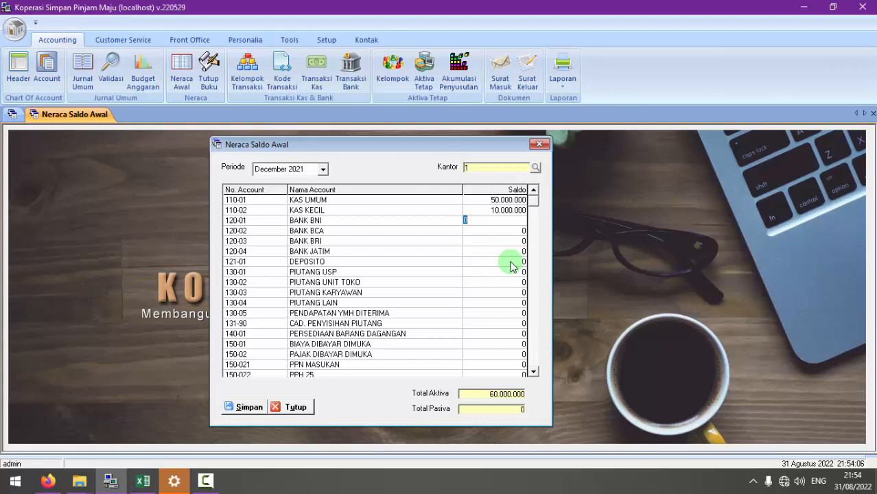
Copy the whole Bank BNI cell D11 in Excel and paste its formatted value 500.000 as the BANK BNI balance in Koperasi Simpan Pinjam Maju
key("alt+Tab")
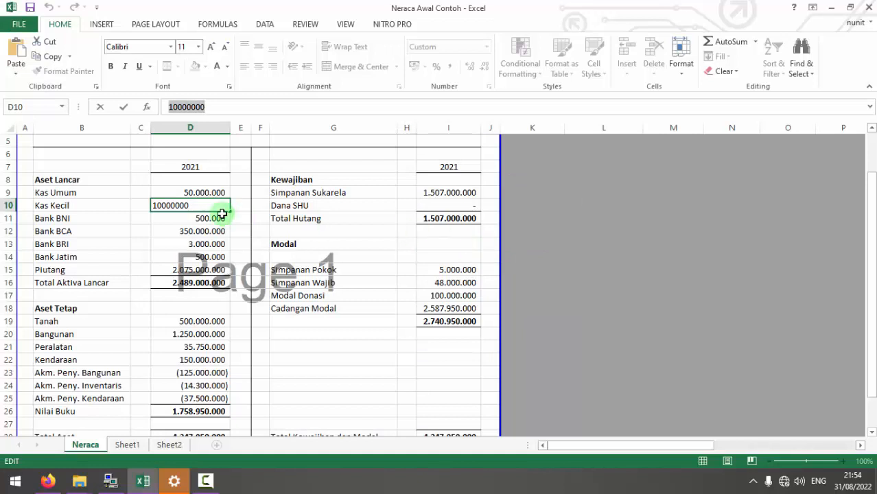
key("Return")
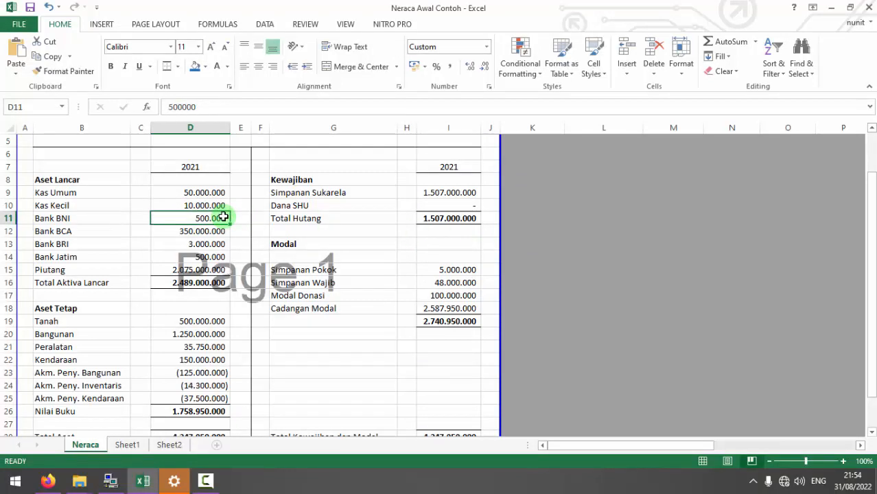
key("ctrl+c")
key("alt+Tab")
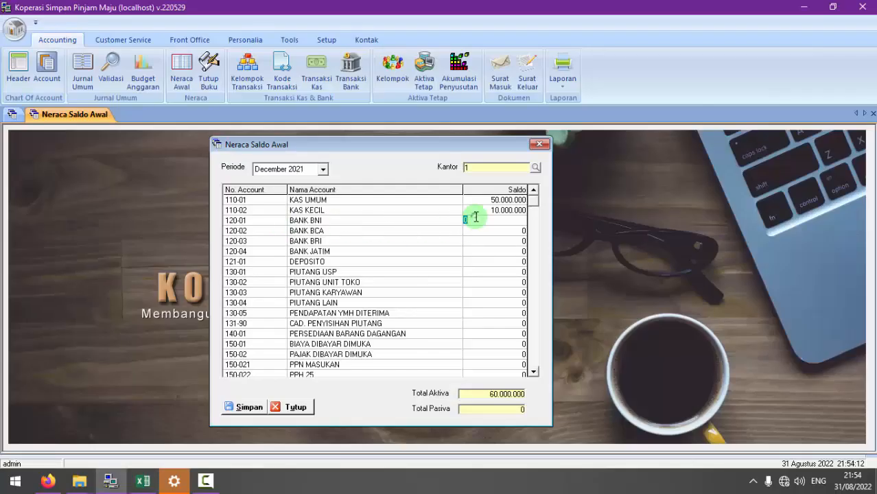
right_click(474, 218)
left_click(514, 269)
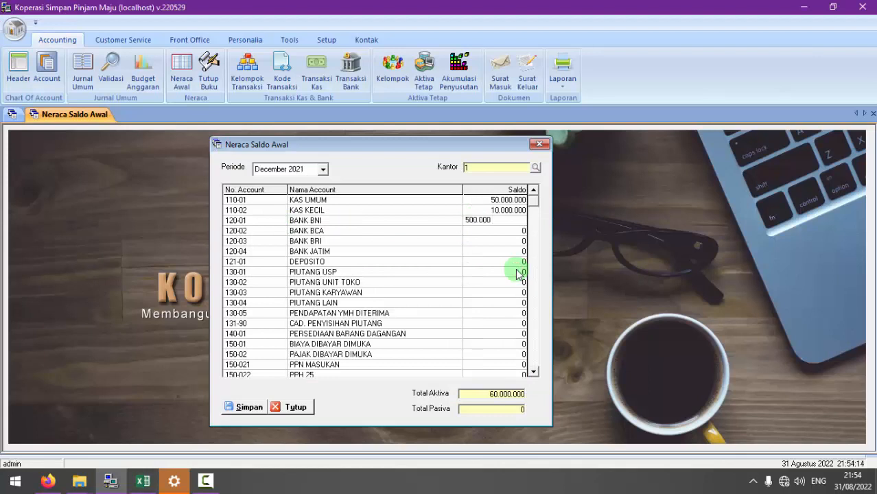
key("Return")
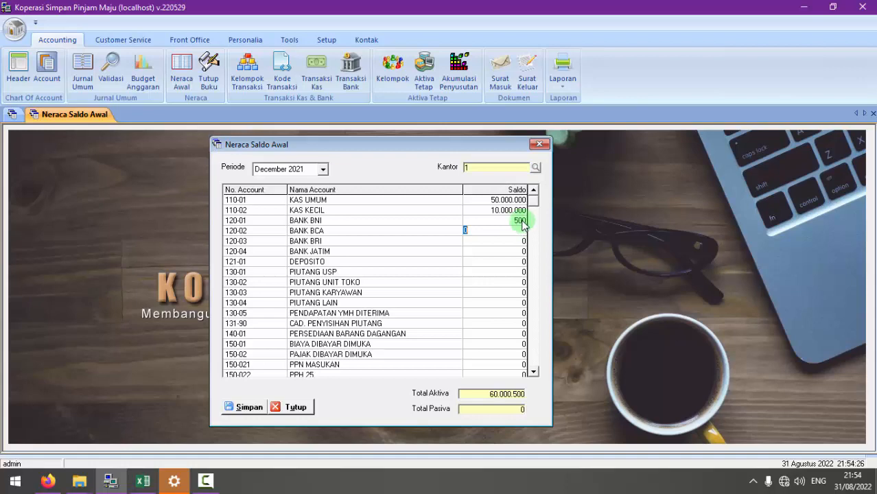
Copy the unformatted content 500000 of cell D11 in Excel and paste it as the BANK BCA balance in Koperasi Simpan Pinjam Maju
key("alt+Tab")
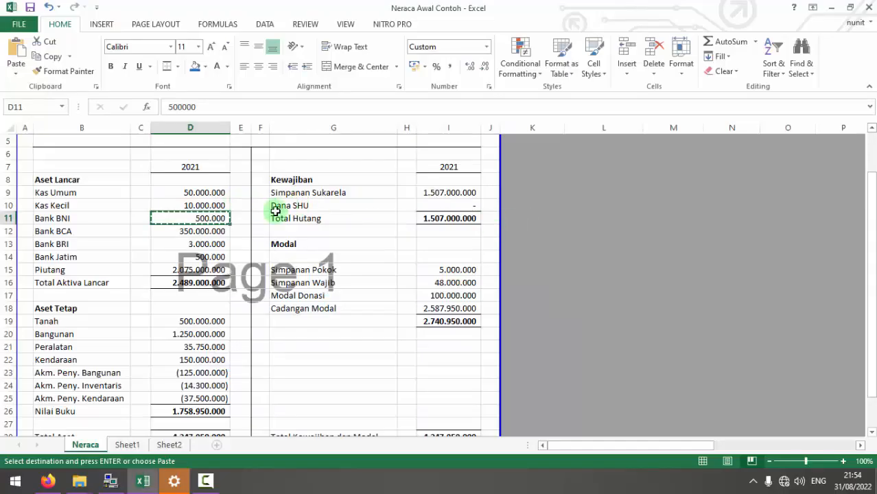
left_click(182, 108)
left_click_drag(168, 107, 221, 106)
key("ctrl+c")
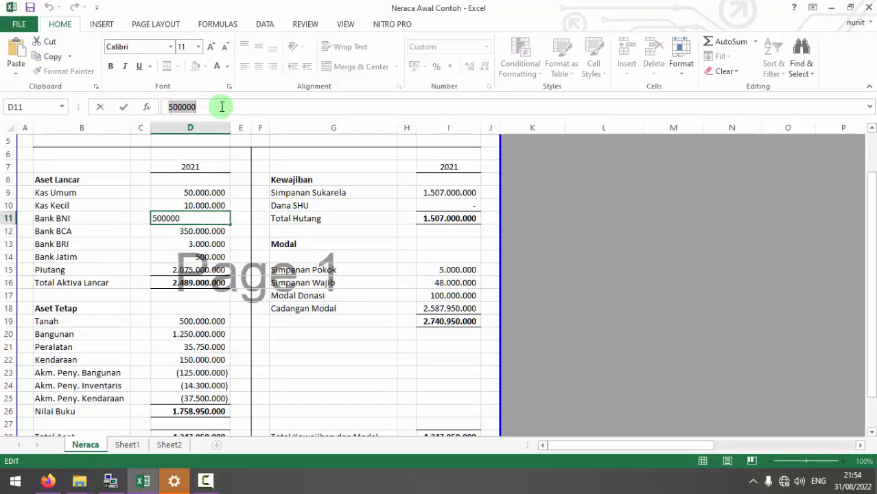
key("alt+Tab")
right_click(466, 231)
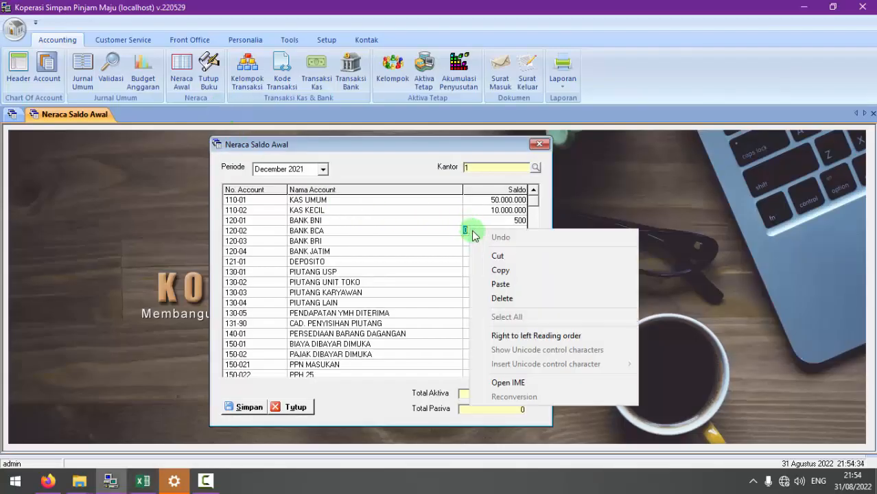
left_click(502, 284)
key("Return")
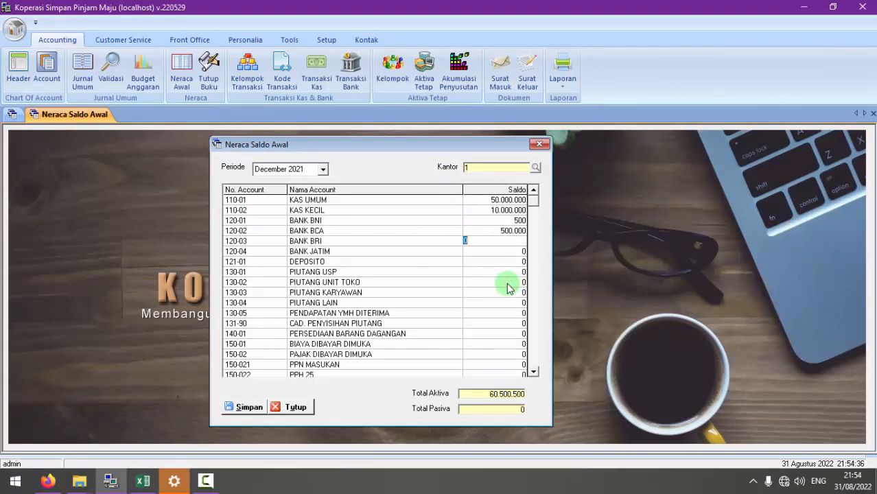
Replace the BANK BNI balance with the copied value 500000 and commit the entry
left_click(507, 220)
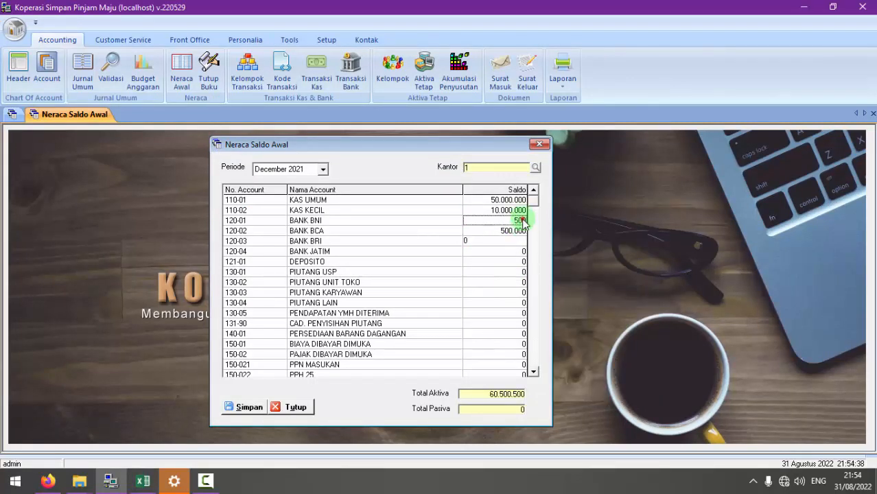
right_click(499, 226)
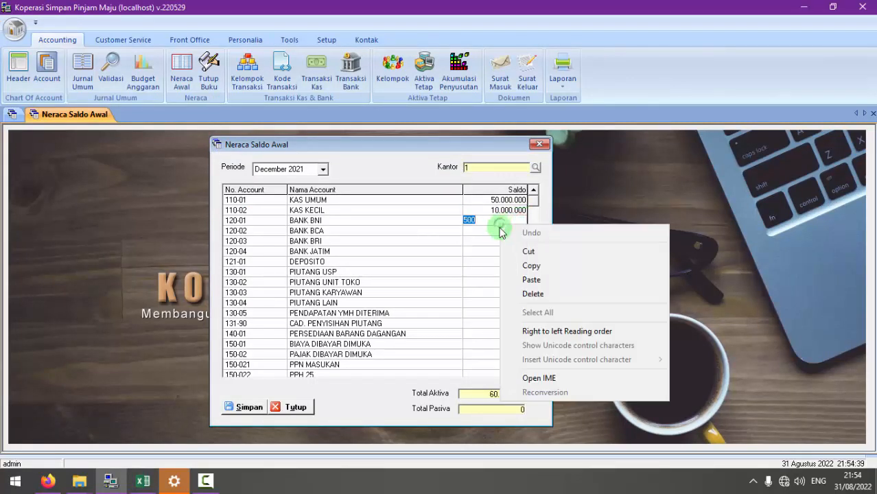
left_click(536, 282)
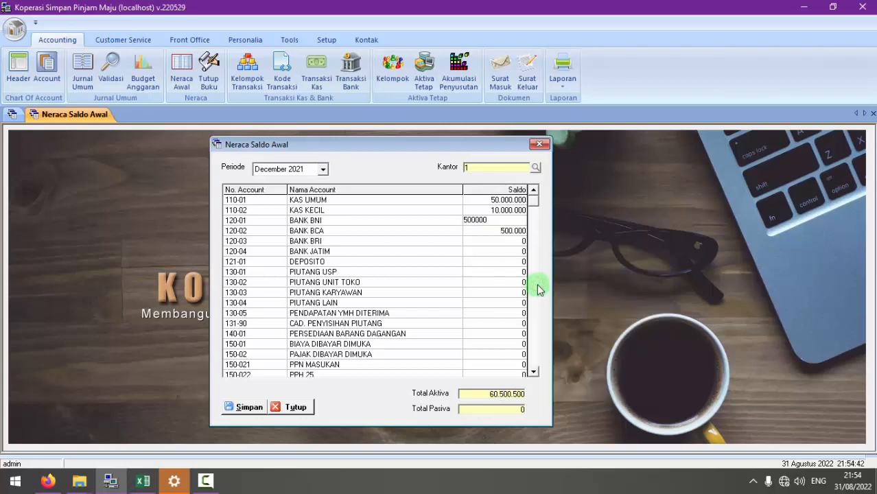
key("Down")
Copy the Bank BCA value 350000000 from cell D12 in Excel and paste it as the BANK BCA balance in Koperasi Simpan Pinjam Maju
key("alt+Tab")
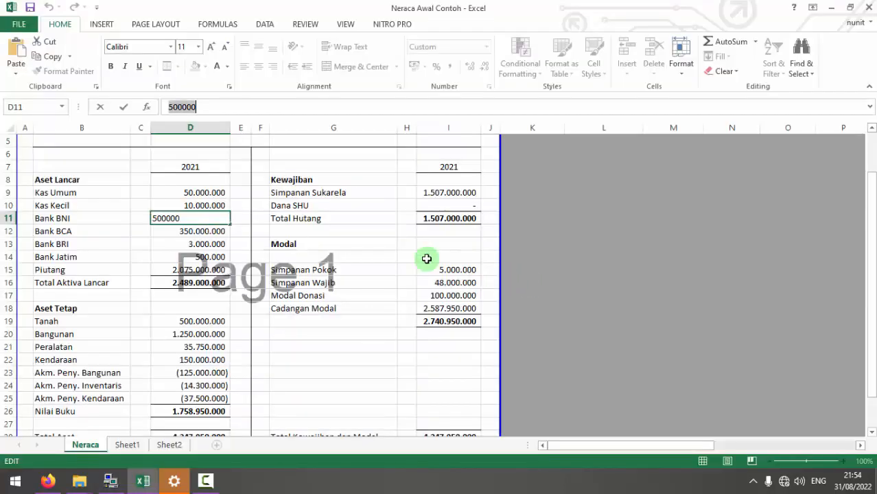
left_click(216, 231)
left_click_drag(168, 107, 224, 108)
key("alt+Tab")
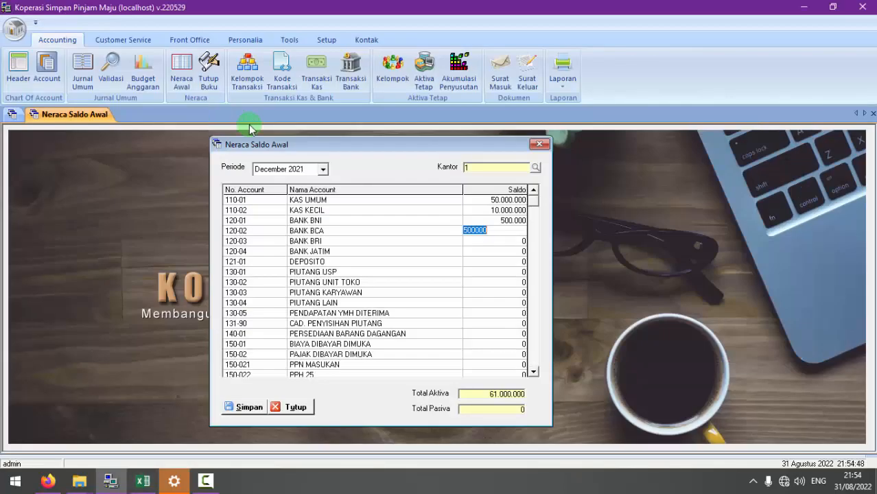
right_click(479, 232)
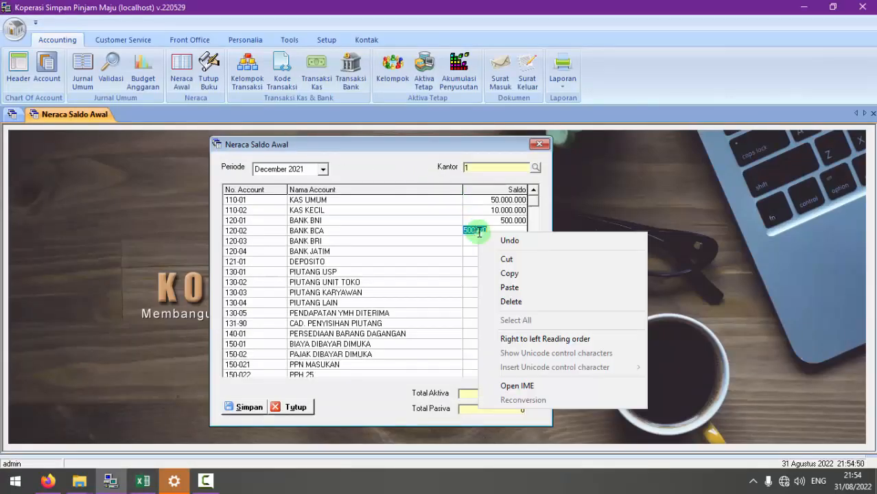
left_click(513, 285)
key("Return")
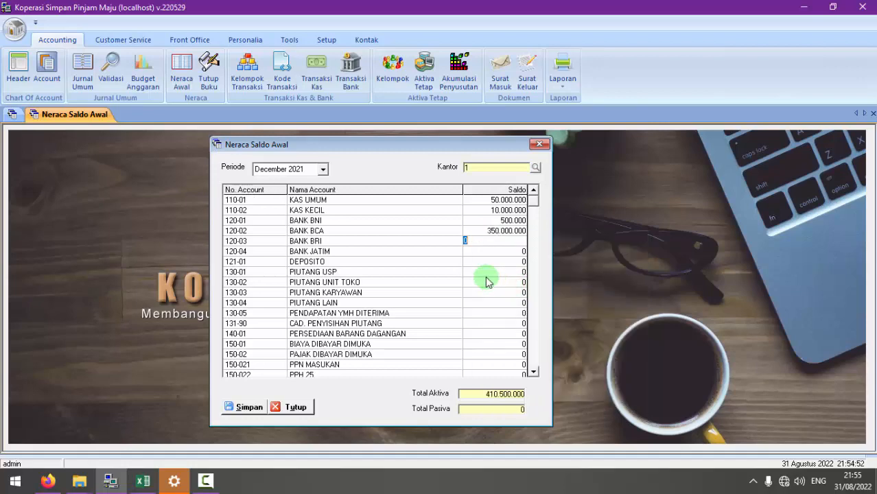
Copy the Bank BRI value 3000000 from cell D13 in Excel and enter it as the BANK BRI balance in Koperasi Simpan Pinjam Maju
key("alt+Tab")
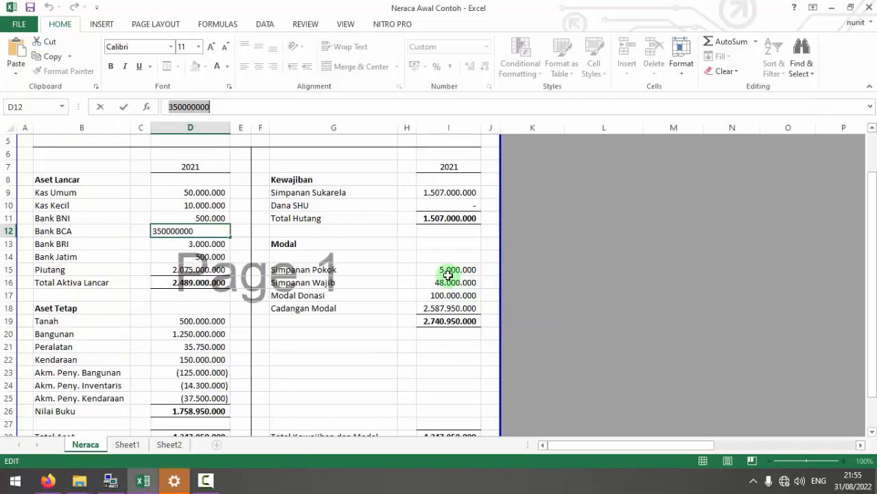
left_click(202, 246)
left_click_drag(173, 108, 235, 107)
key("alt+Tab")
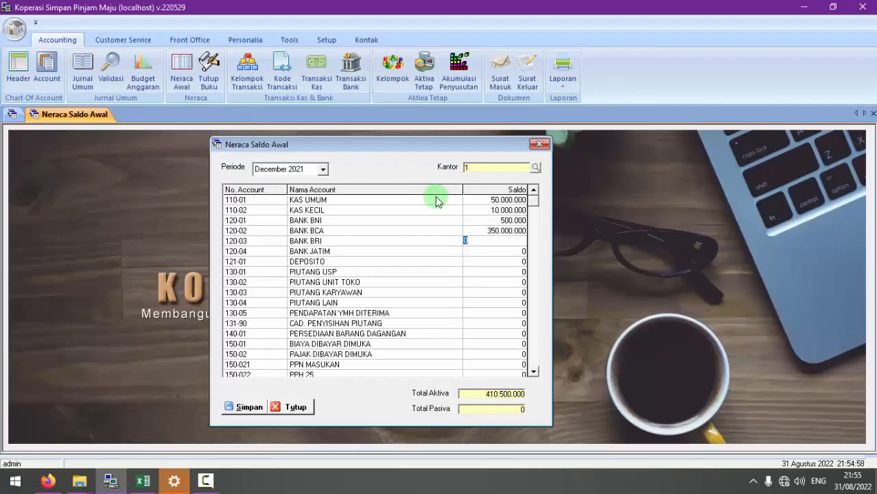
right_click(469, 239)
left_click(514, 296)
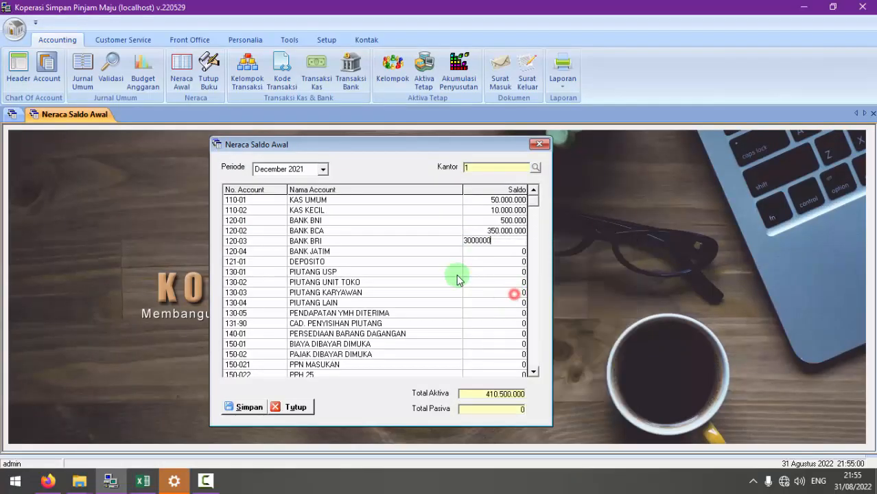
key("Return")
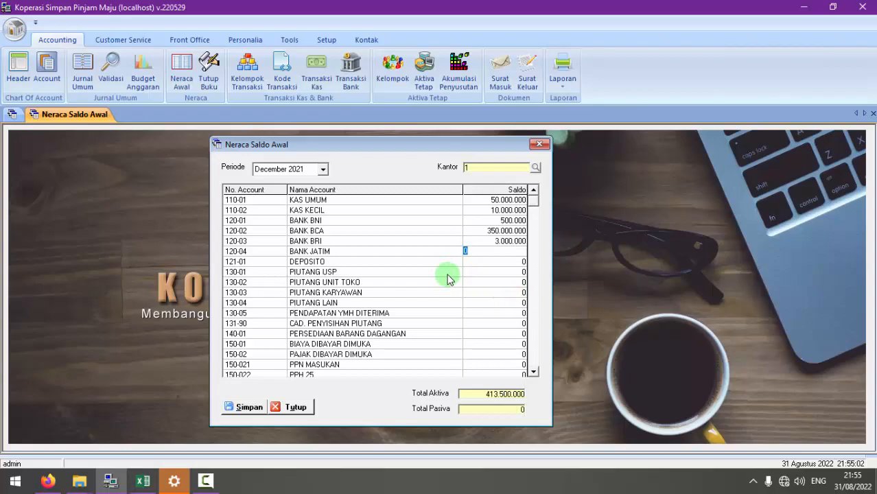
Copy the Bank Jatim value 500000 from cell D14 in Excel and enter it as the BANK JATIM balance in Koperasi Simpan Pinjam Maju
key("alt+Tab")
left_click(209, 256)
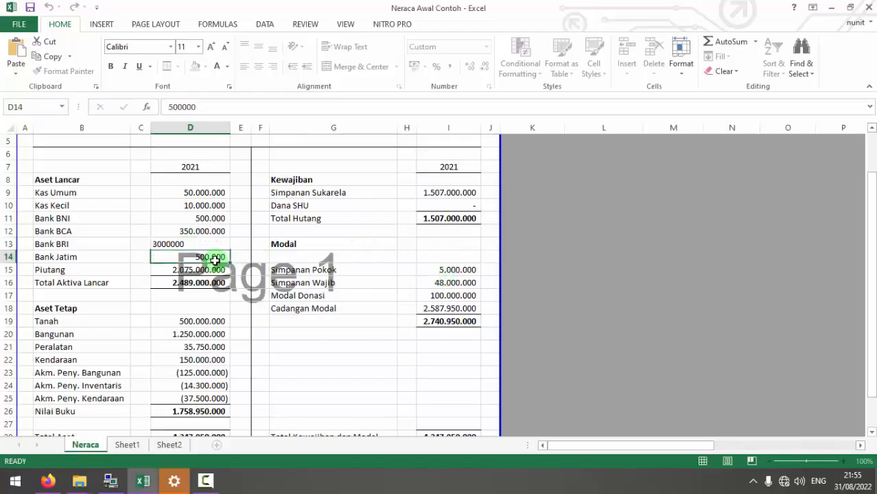
double_click(169, 108)
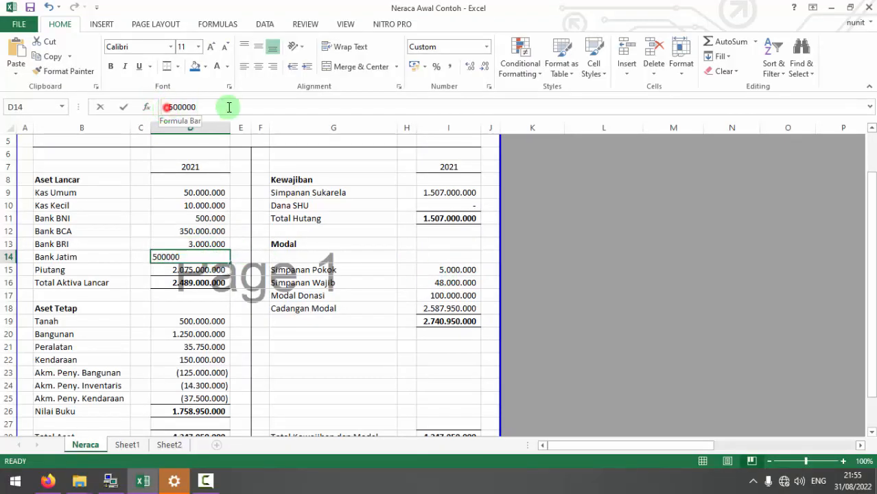
key("alt+Tab")
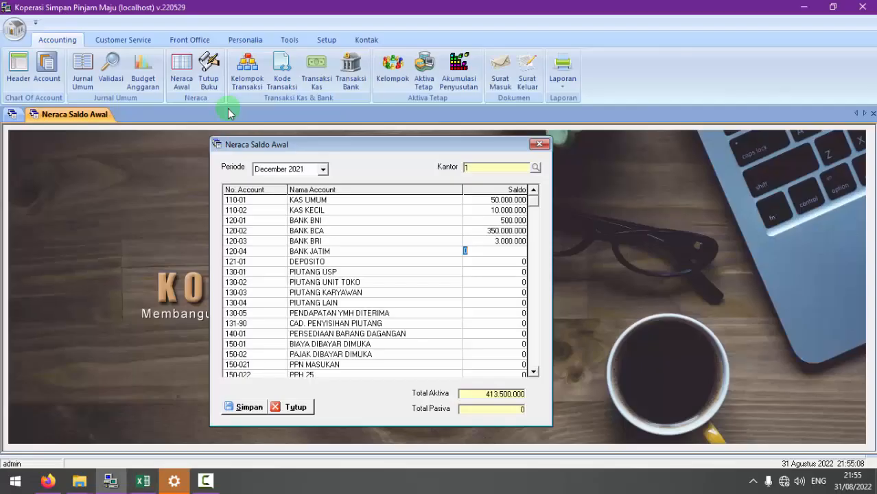
right_click(523, 251)
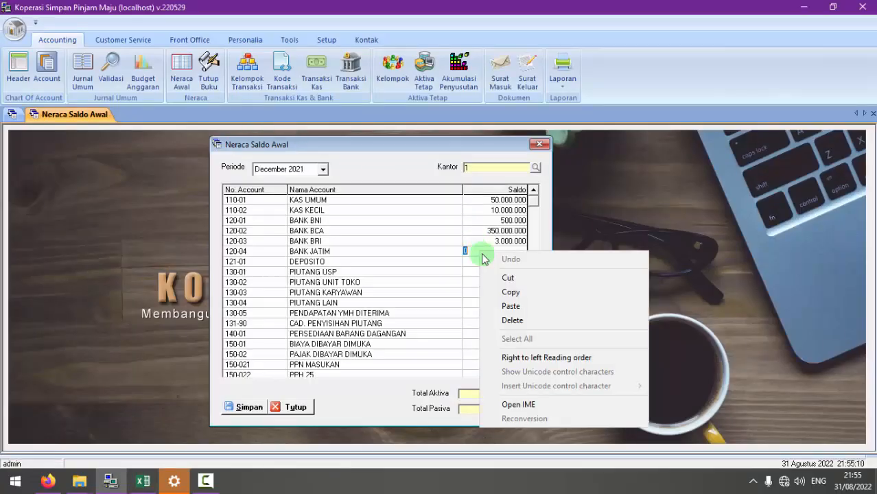
left_click(520, 302)
key("Return")
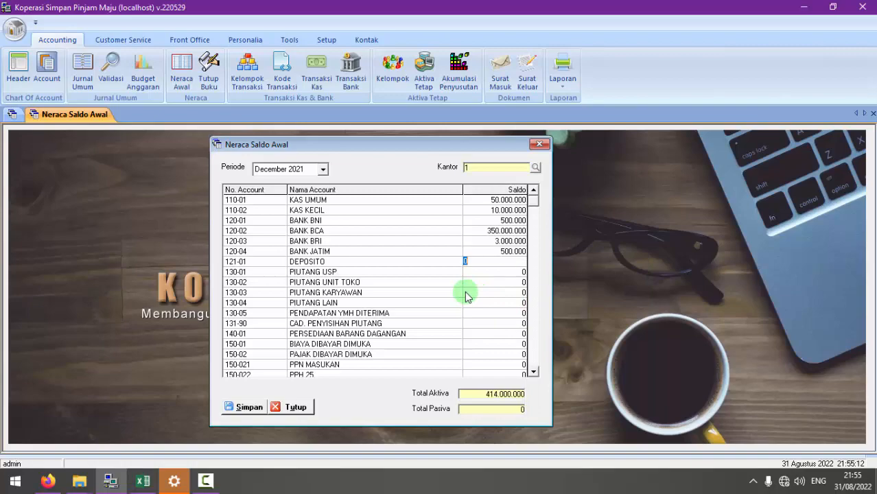
key("alt+Tab")
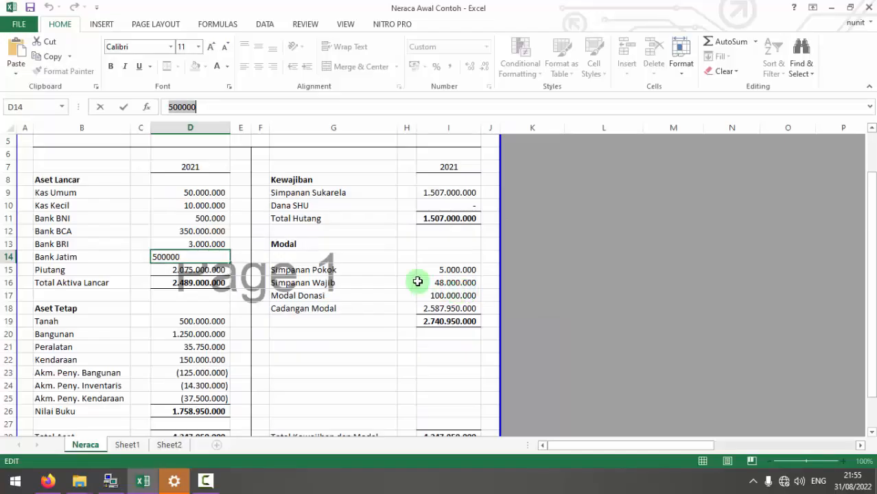
left_click(192, 269)
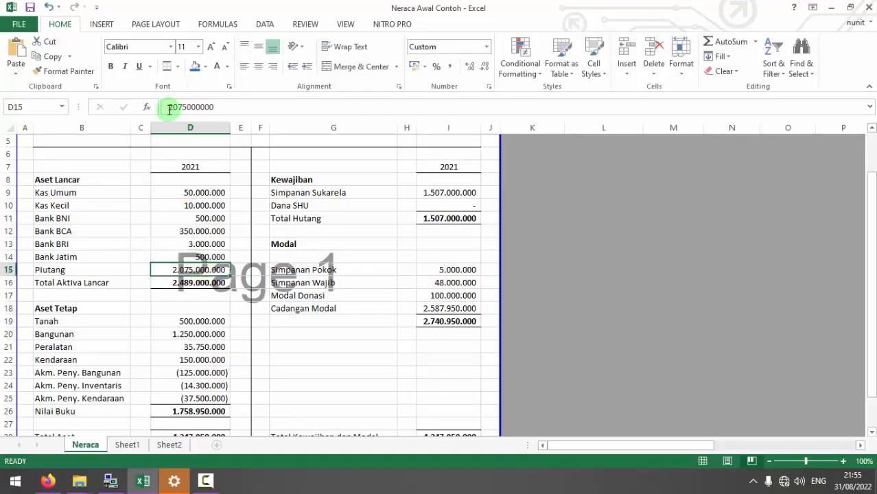
left_click_drag(172, 107, 249, 108)
key("ctrl+c")
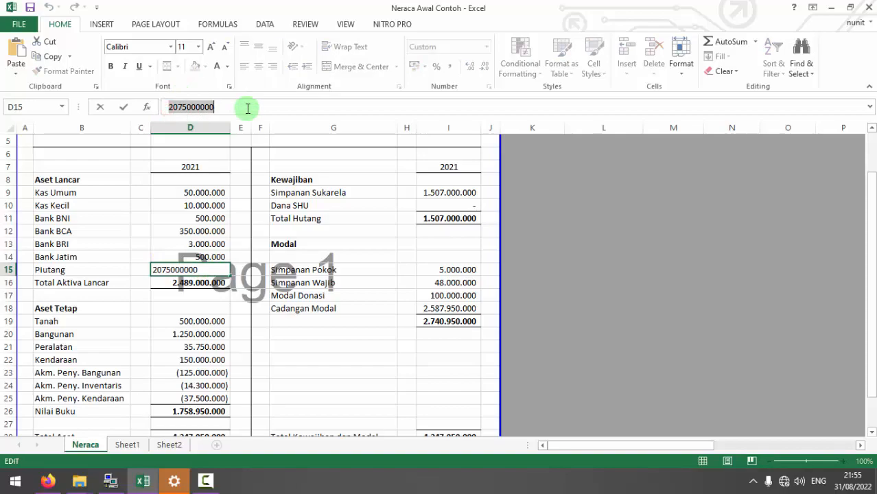
key("alt+Tab")
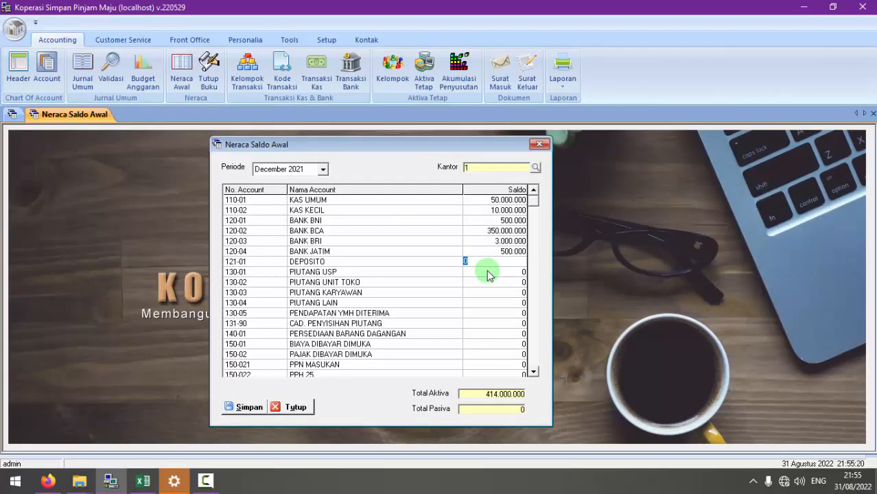
left_click(487, 273)
right_click(489, 274)
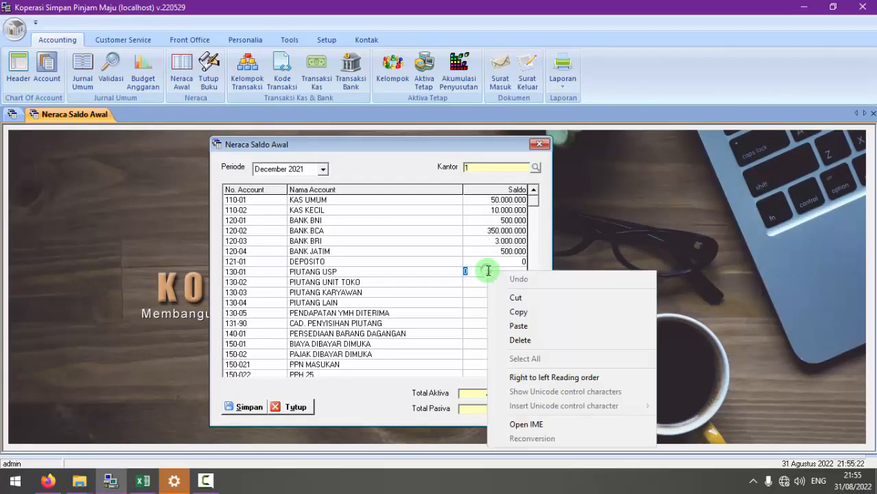
left_click(533, 325)
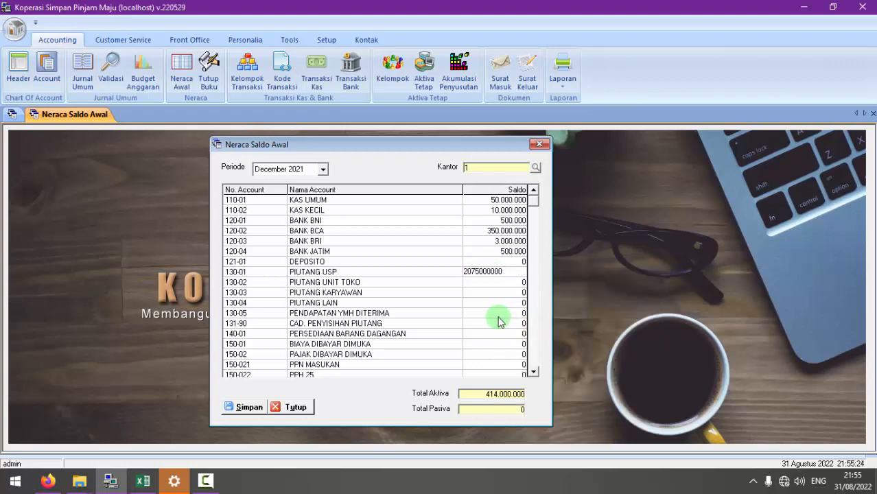
key("Return")
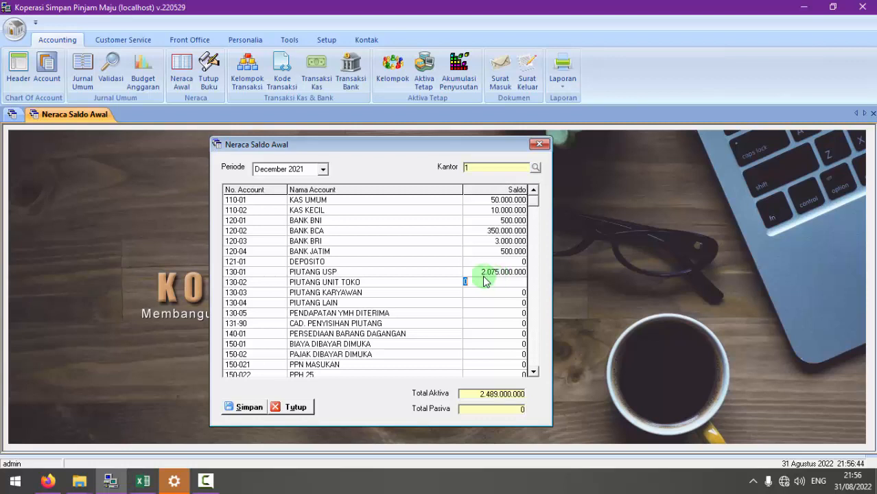
Go through the accounts following PIUTANG USP, leaving their balances unfilled, down to the fixed-asset accounts TANAH and BANGUNAN
left_click(534, 373)
left_click(533, 372)
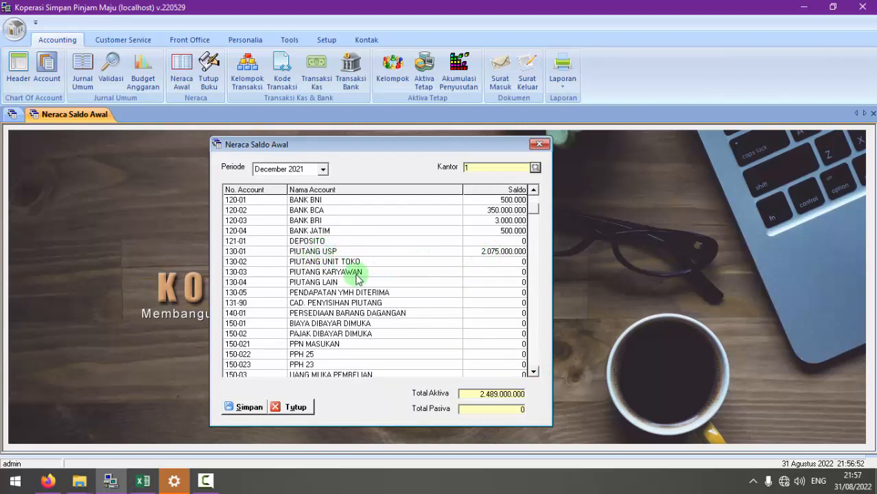
left_click(355, 313)
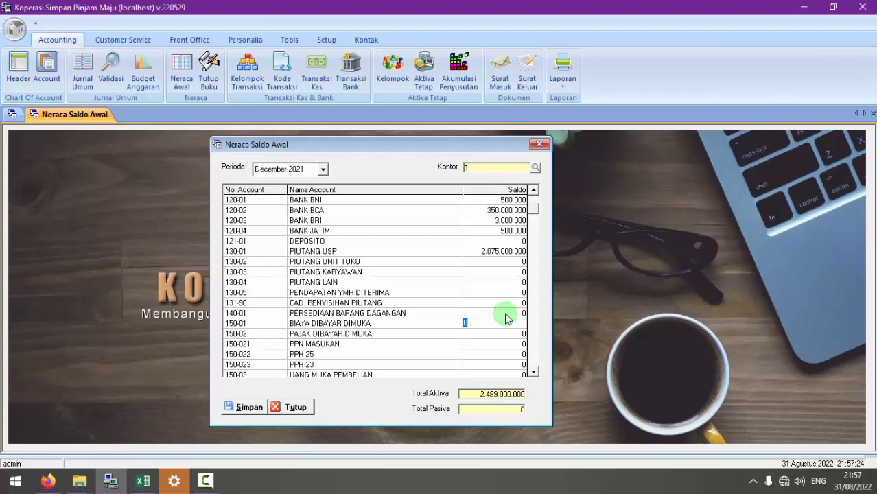
key("Return")
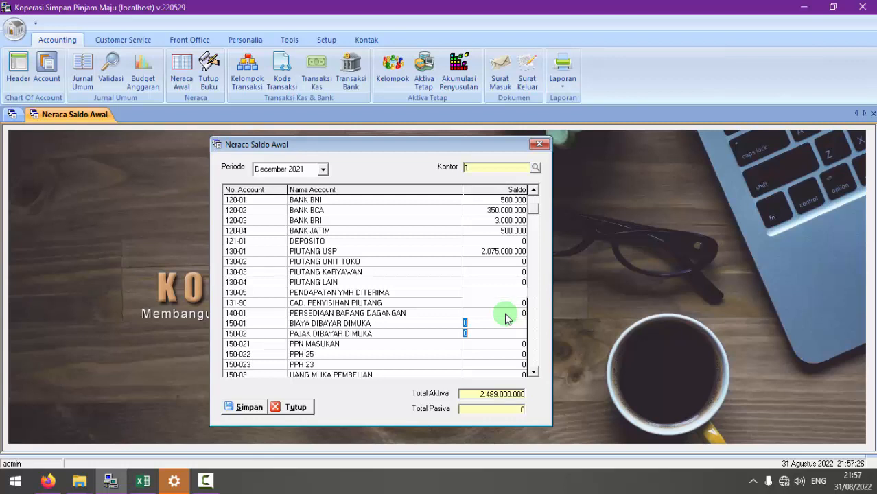
key("Return")
key("Return")
key("Return")
key("Return")
key("Return")
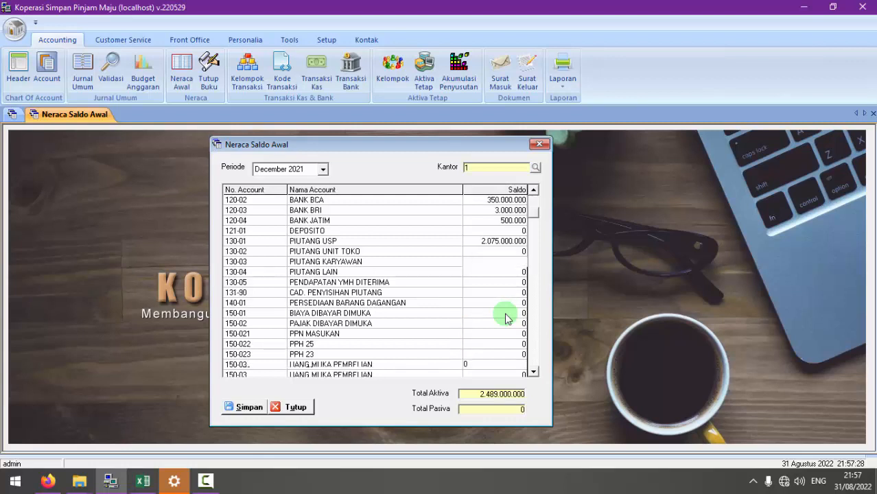
key("Return")
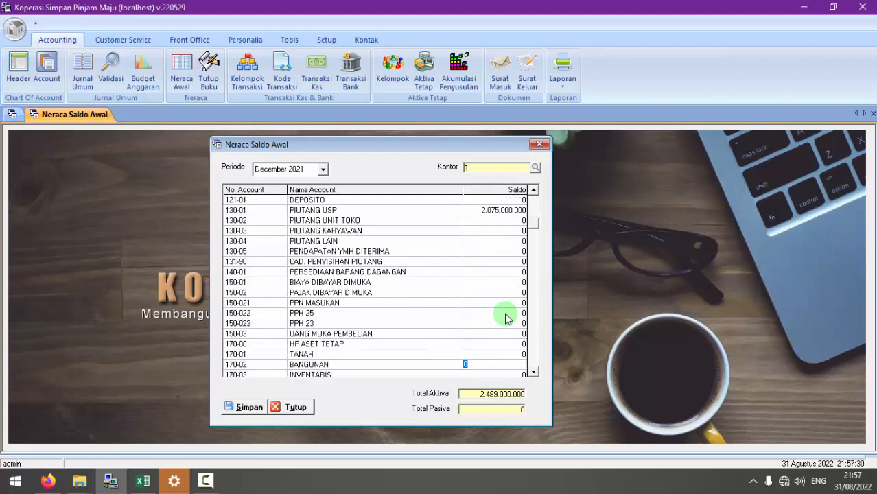
Copy the Tanah value 500000000 from cell D19 in Excel and return to Koperasi Simpan Pinjam Maju
left_click(142, 480)
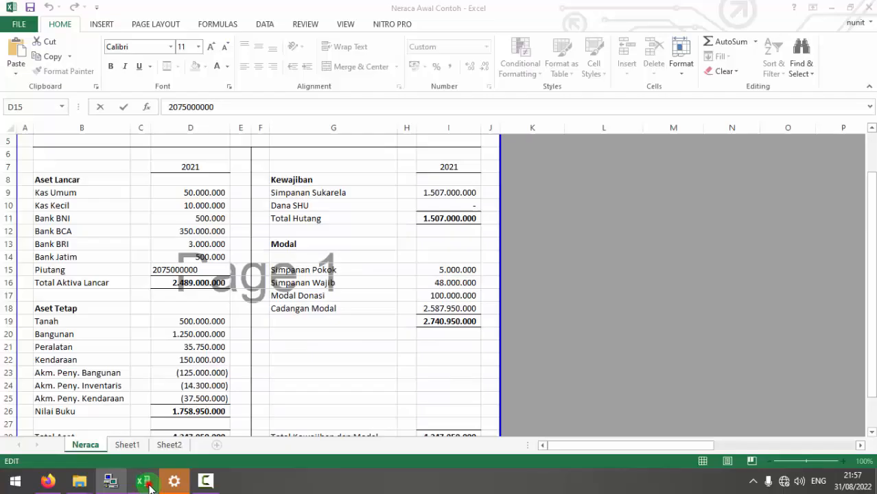
left_click(190, 324)
left_click(172, 107)
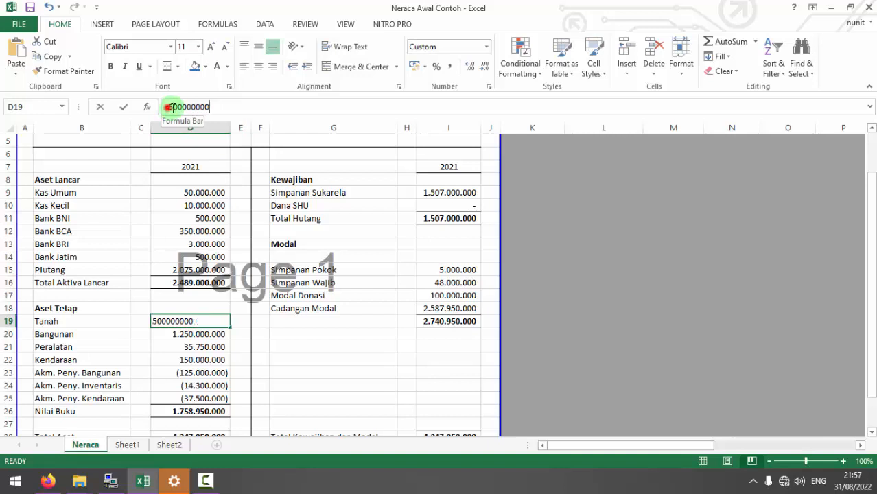
left_click_drag(172, 107, 231, 107)
key("ctrl+c")
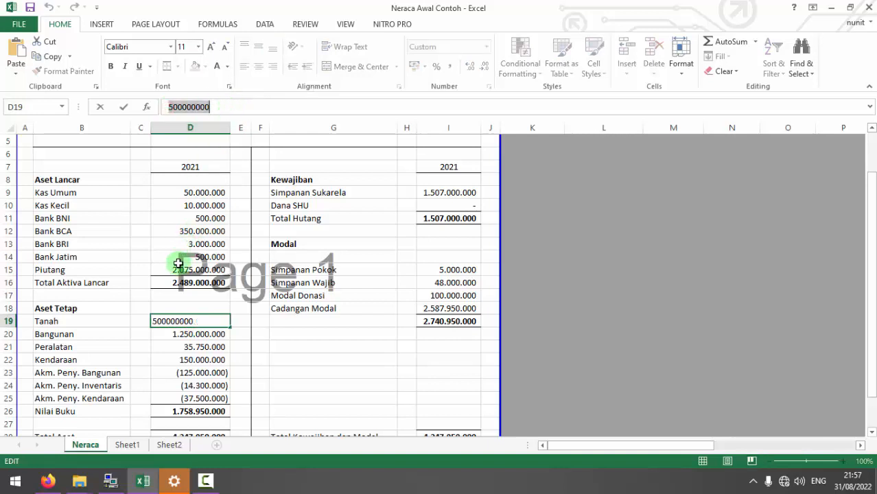
left_click(111, 482)
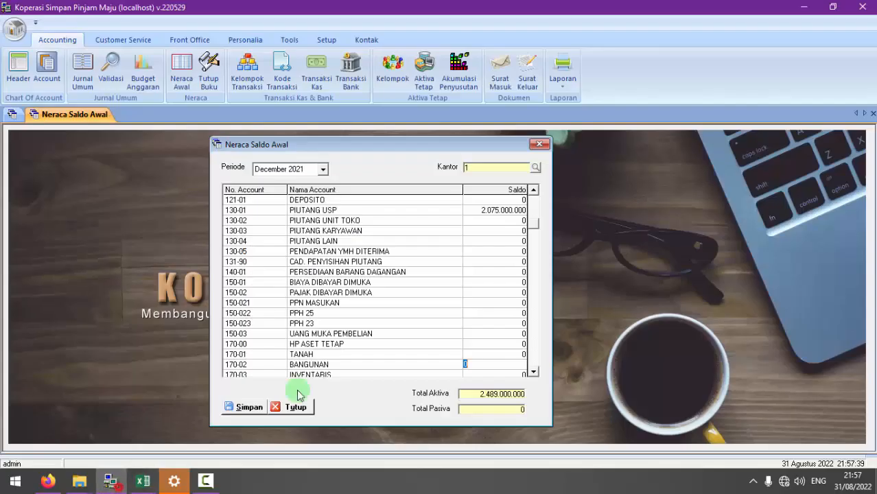
Try to paste 500000000 as the TANAH balance, moving to the BANGUNAN row without confirming the entry
left_click(479, 351)
right_click(480, 352)
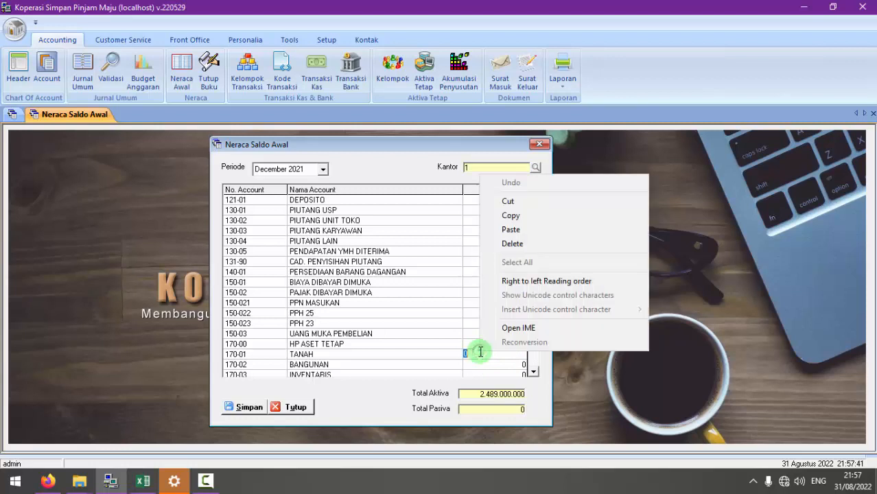
left_click(510, 229)
left_click(490, 364)
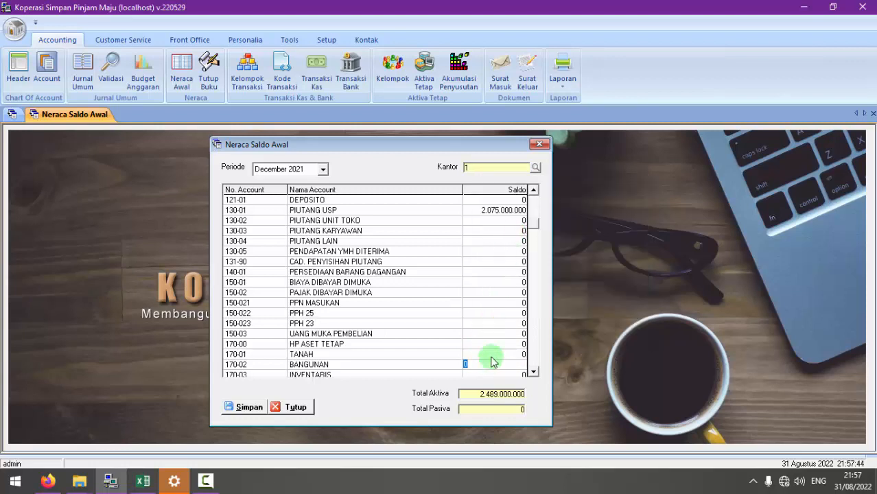
left_click(494, 346)
left_click(487, 356)
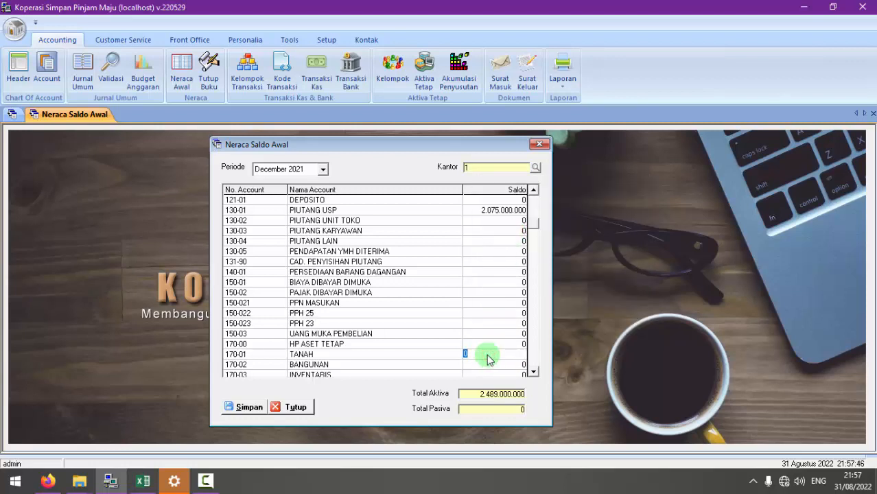
right_click(485, 354)
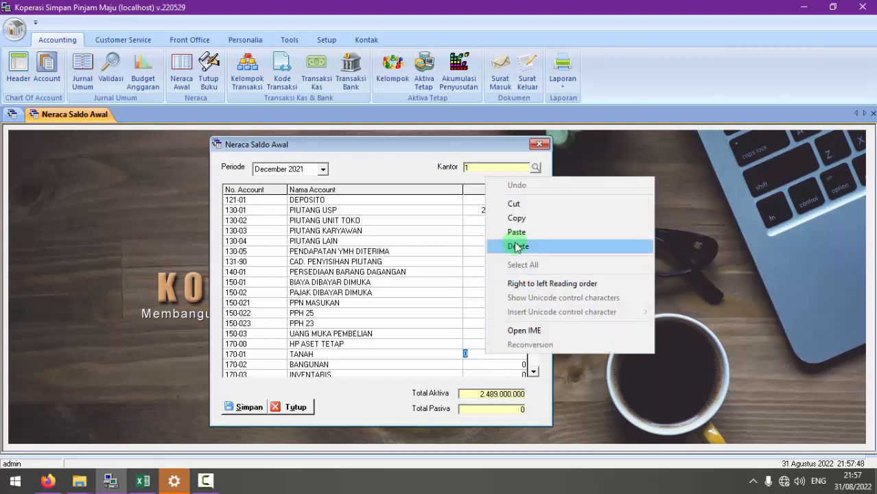
left_click(511, 233)
left_click(491, 367)
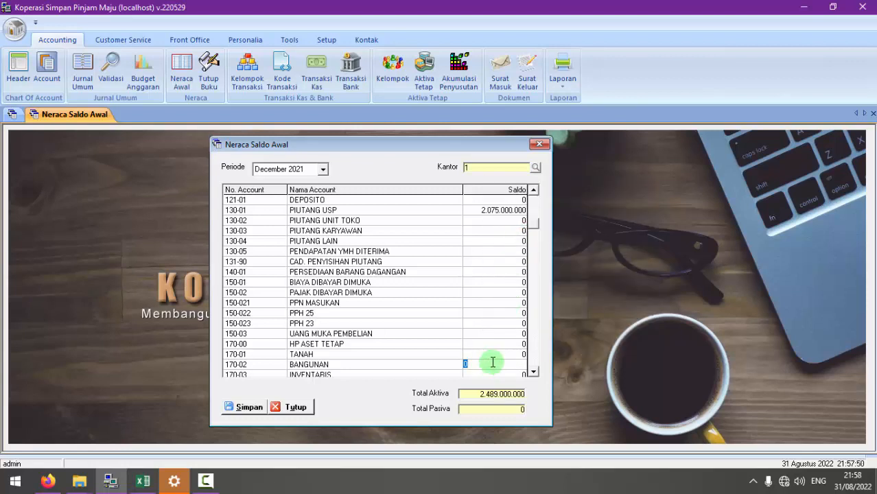
Paste 500000000 as the balance of account 170-01 TANAH and confirm the entry
left_click(491, 352)
right_click(491, 352)
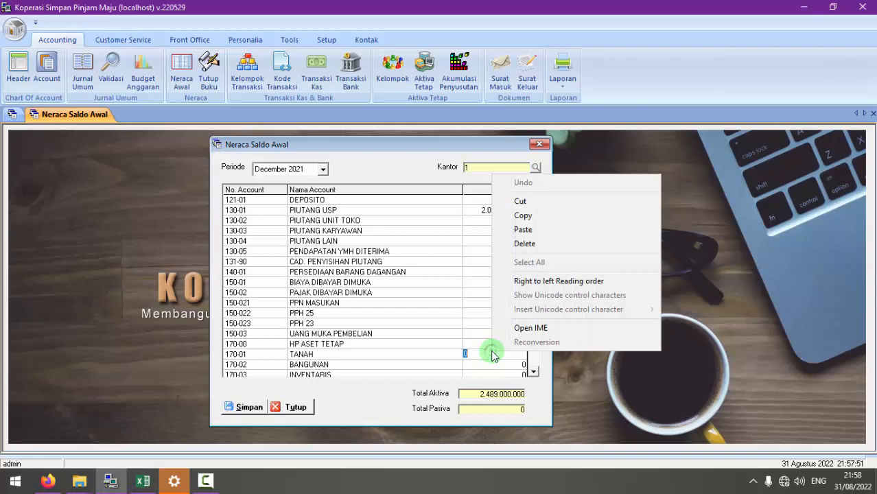
left_click(519, 238)
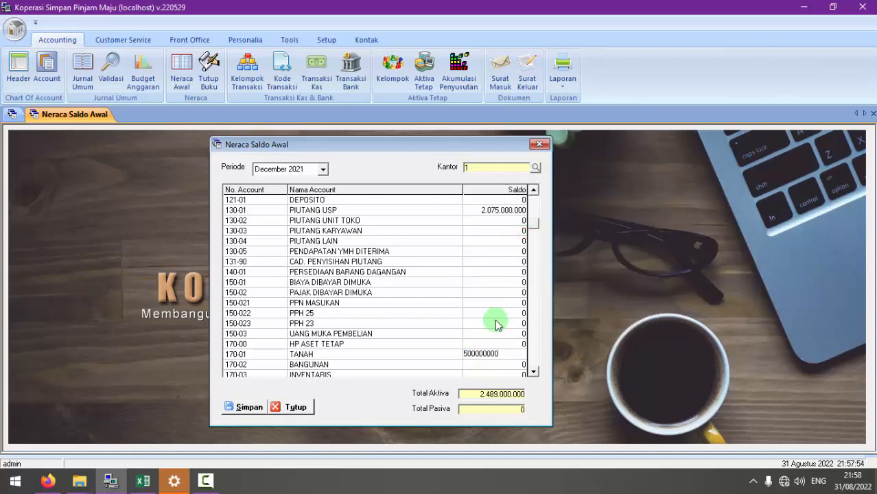
key("Return")
key("alt+Tab")
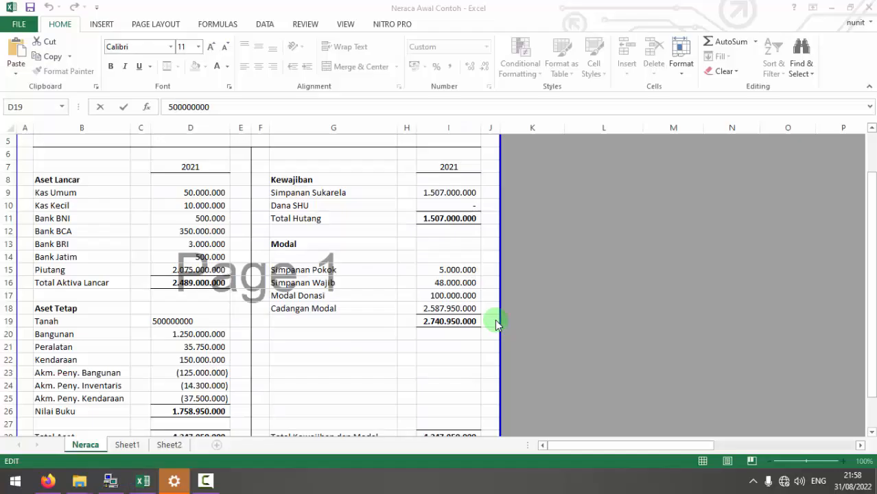
left_click(217, 334)
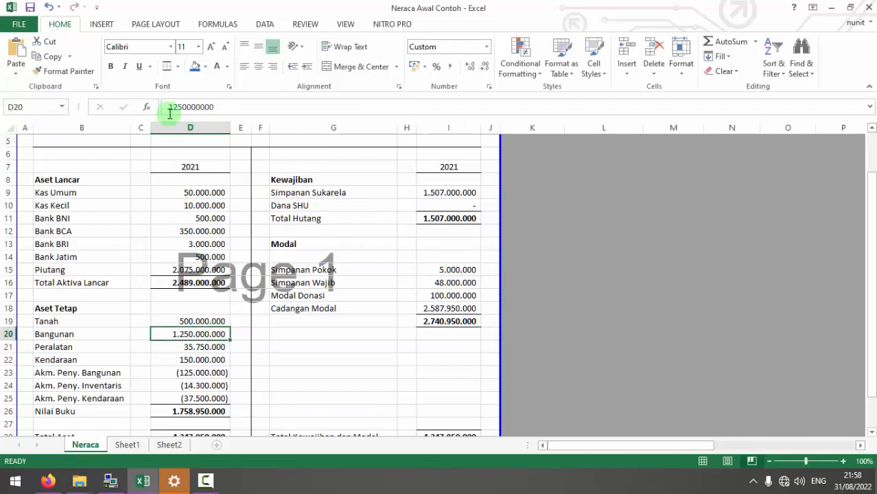
left_click_drag(169, 107, 241, 107)
key("ctrl+c")
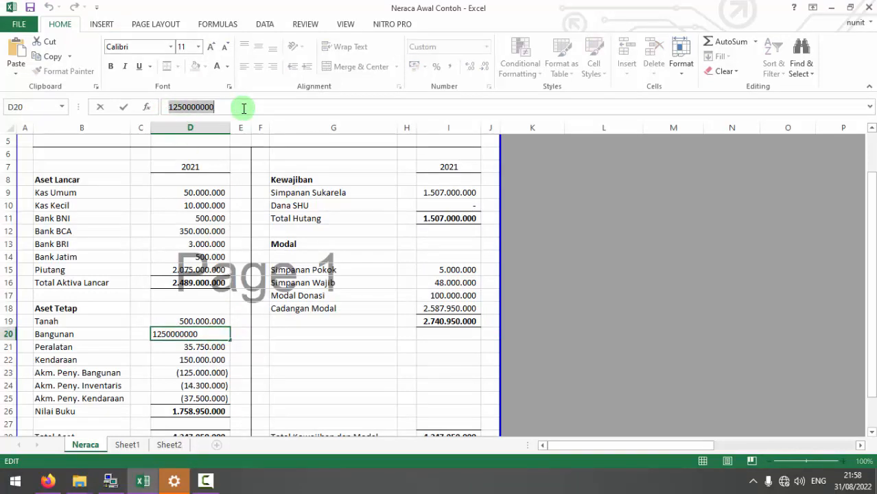
key("alt+Tab")
right_click(482, 362)
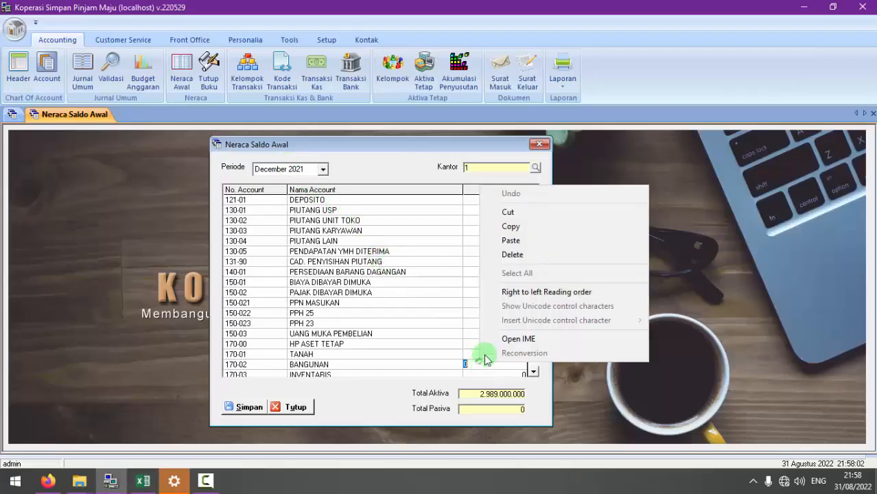
left_click(522, 241)
key("Return")
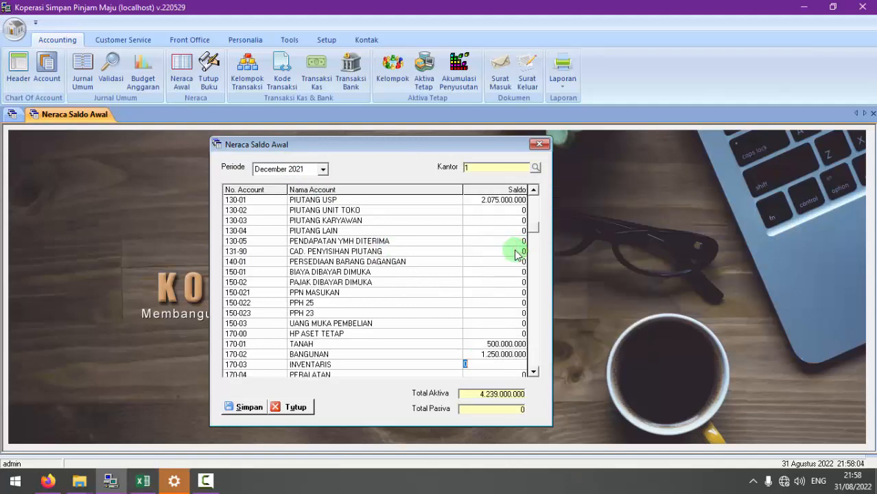
Copy the Peralatan value 35750000 from cell D21 in Excel and enter it as the INVENTARIS balance in Koperasi Simpan Pinjam Maju
key("alt+Tab")
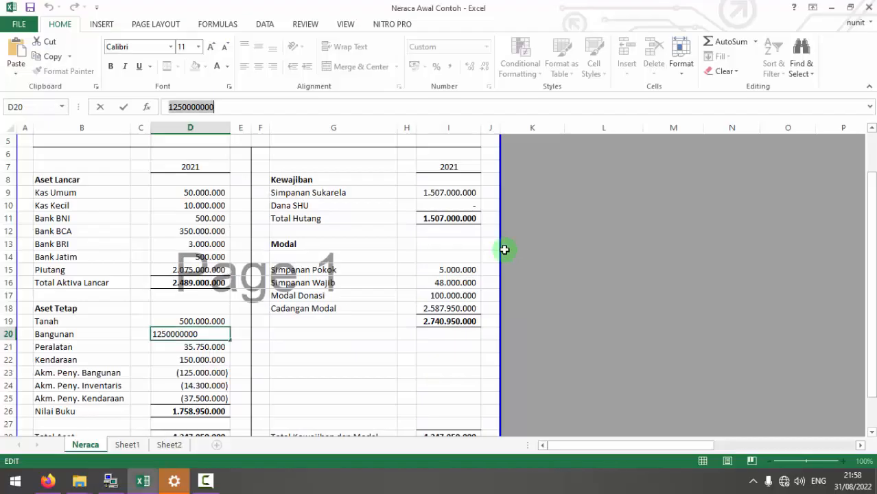
left_click(190, 347)
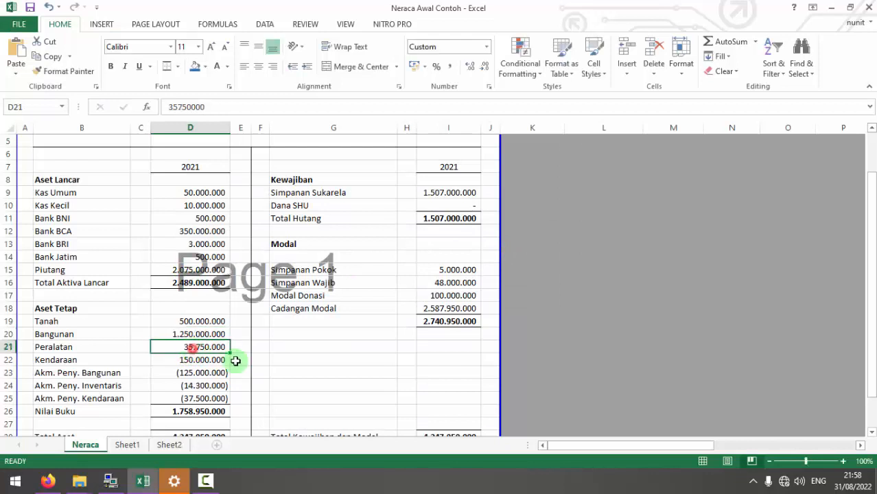
left_click_drag(168, 107, 235, 108)
key("ctrl+c")
key("alt+Tab")
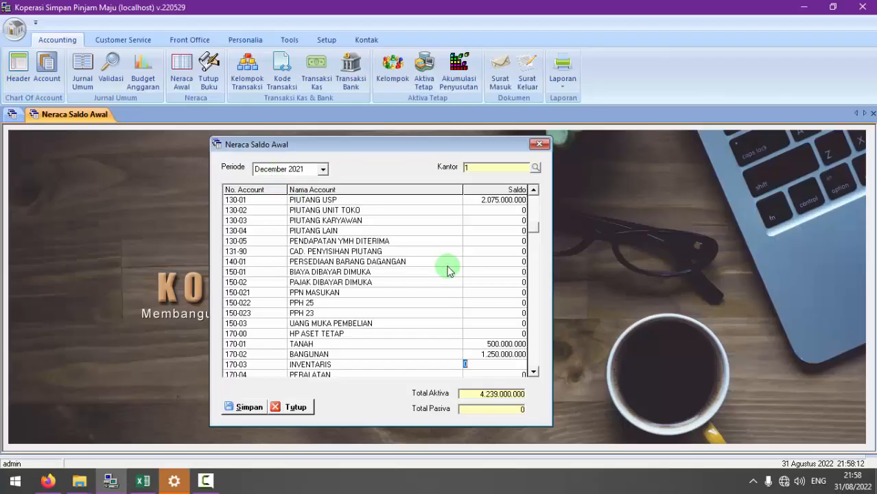
left_click(484, 354)
right_click(486, 356)
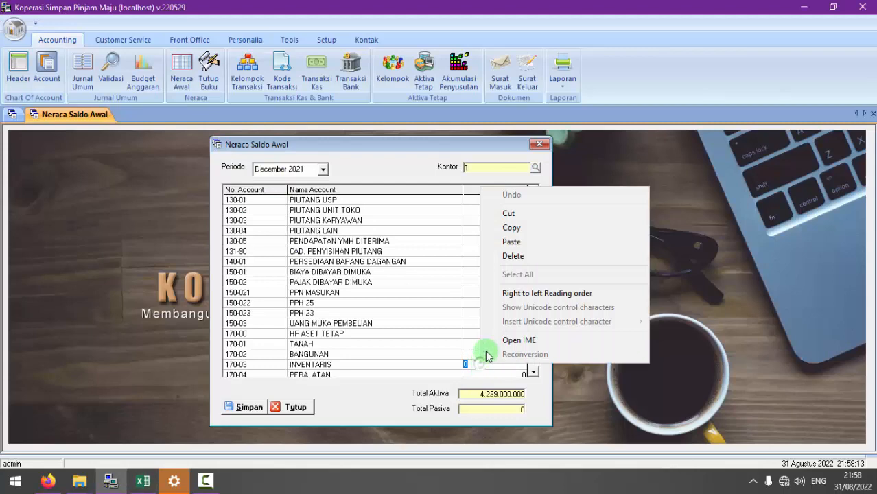
left_click(511, 241)
key("Return")
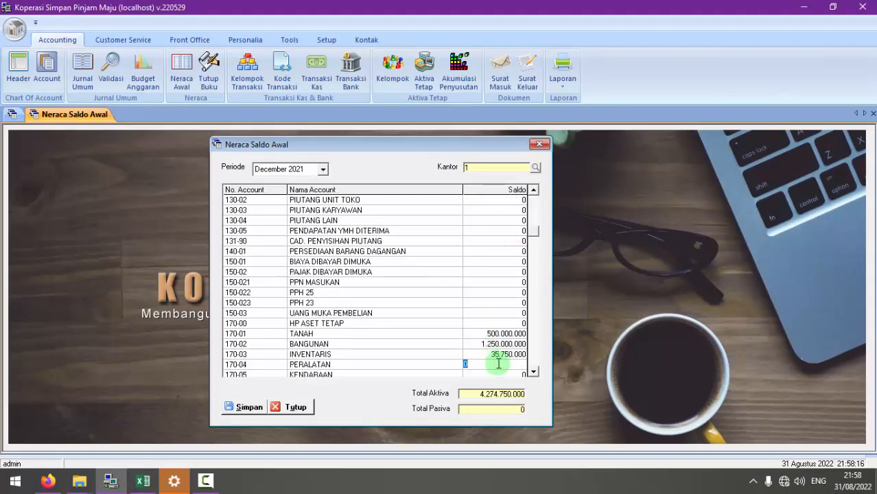
Copy the Kendaraan value 150000000 from cell D22 in Excel and return to Koperasi Simpan Pinjam Maju
key("alt+Tab")
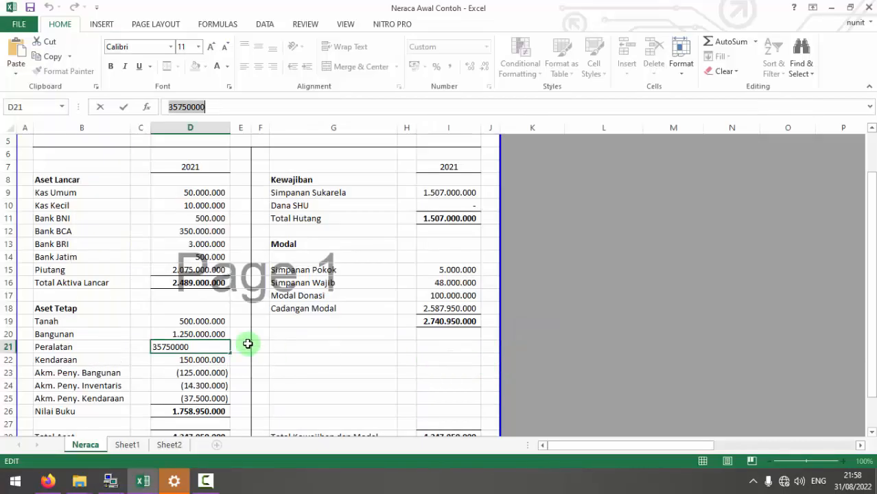
left_click(203, 362)
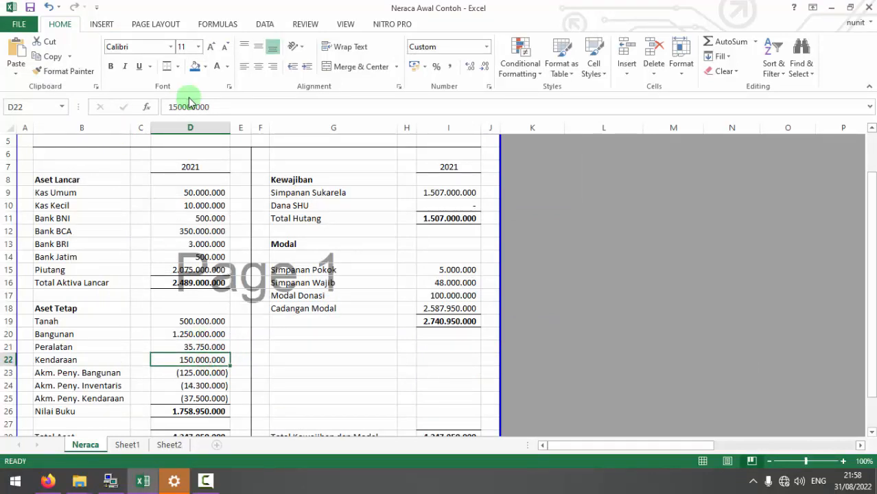
left_click_drag(166, 107, 230, 108)
key("ctrl+c")
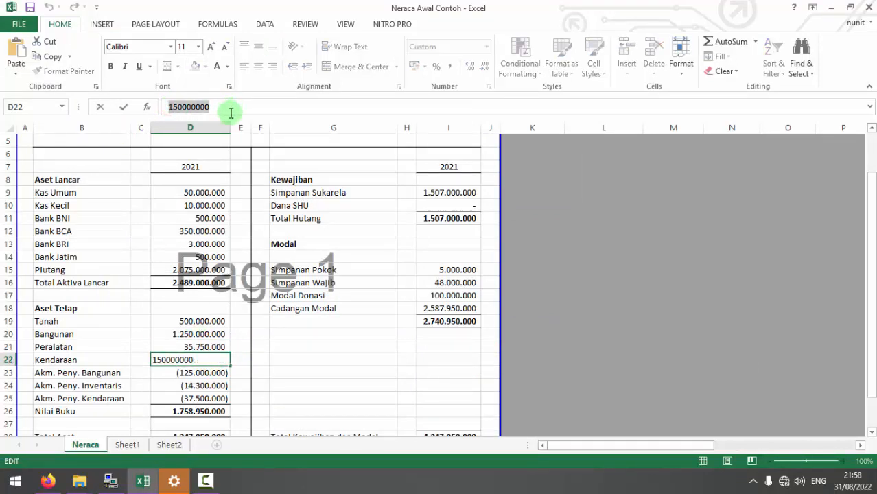
key("alt+Tab")
Paste 150000000 as the balance of account 170-04 PERALATAN and confirm the entry
left_click(475, 364)
right_click(485, 362)
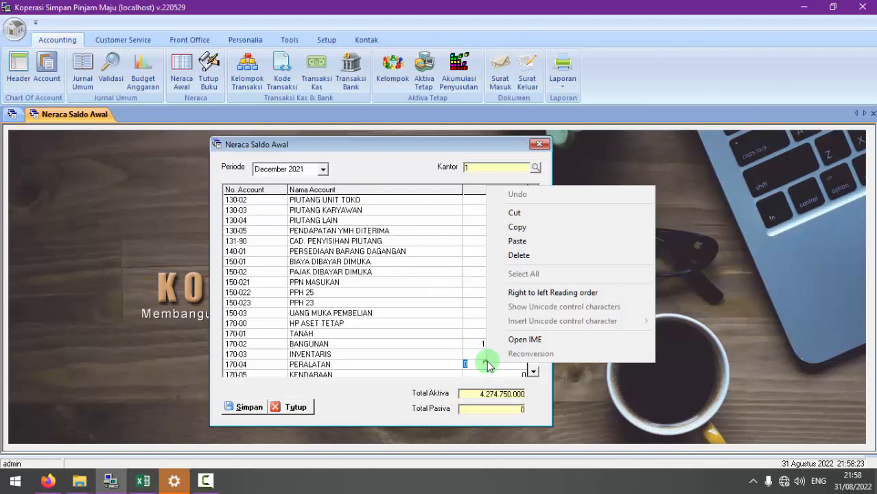
left_click(516, 241)
key("Return")
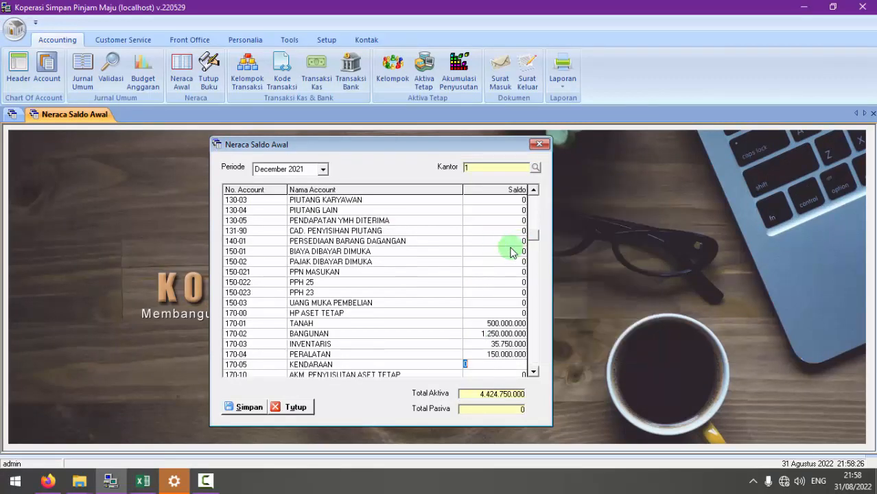
Copy the 150000000 entered for PERALATAN and clear that account's balance
left_click(486, 354)
left_click(486, 353)
double_click(486, 356)
key("ctrl+c")
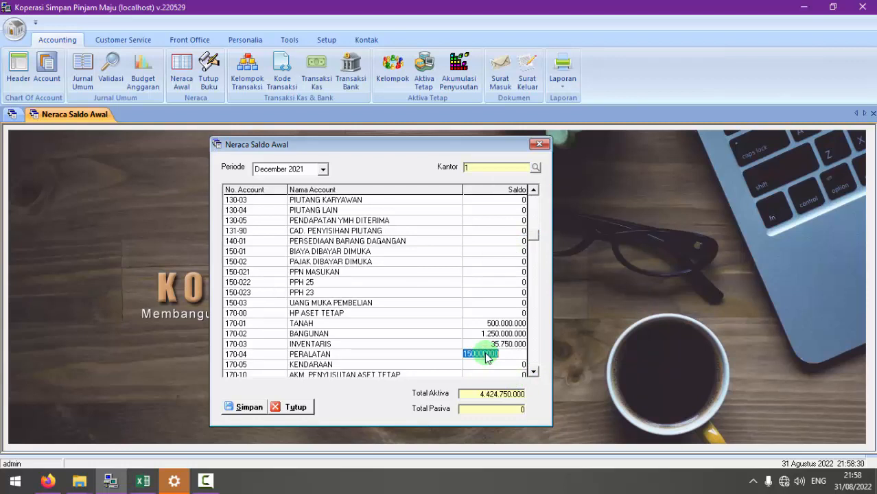
key("Delete")
key("Return")
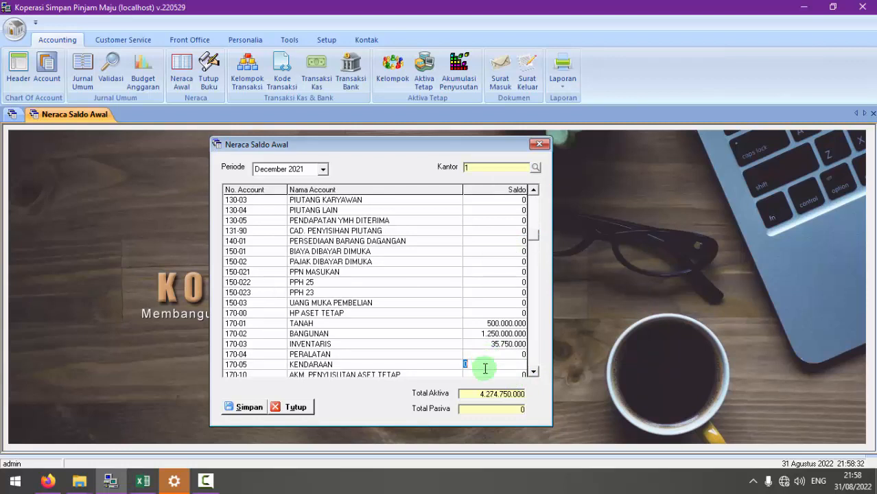
Paste 150000000 as the balance of account 170-05 KENDARAAN and confirm the entry
right_click(500, 370)
left_click(517, 245)
key("Return")
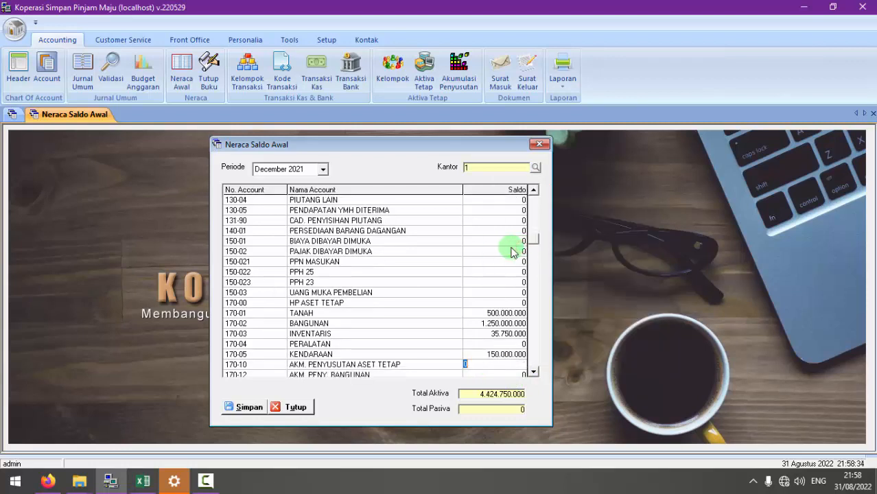
Copy the Akm. Peny. Bangunan value -125000000 from cell D23 in Excel and enter it as the AKM. PENY. BANGUNAN balance in Koperasi Simpan Pinjam Maju
key("alt+Tab")
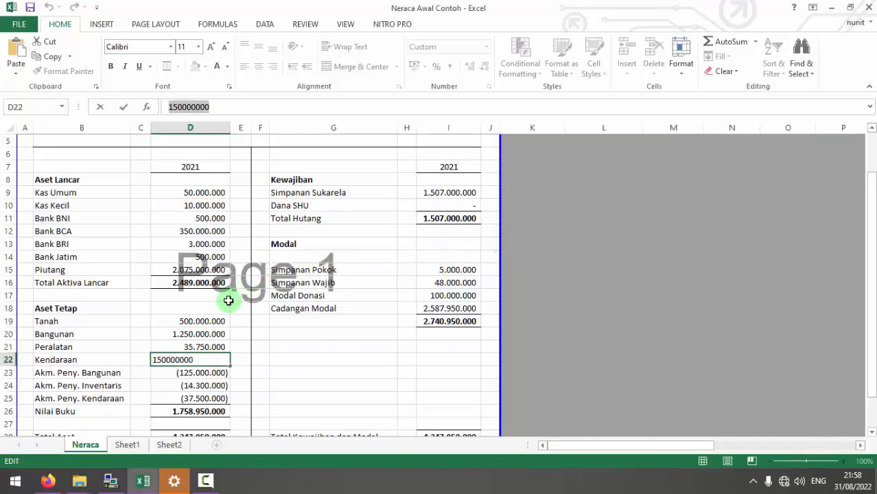
left_click(206, 374)
left_click_drag(170, 107, 224, 108)
key("ctrl+c")
key("alt+Tab")
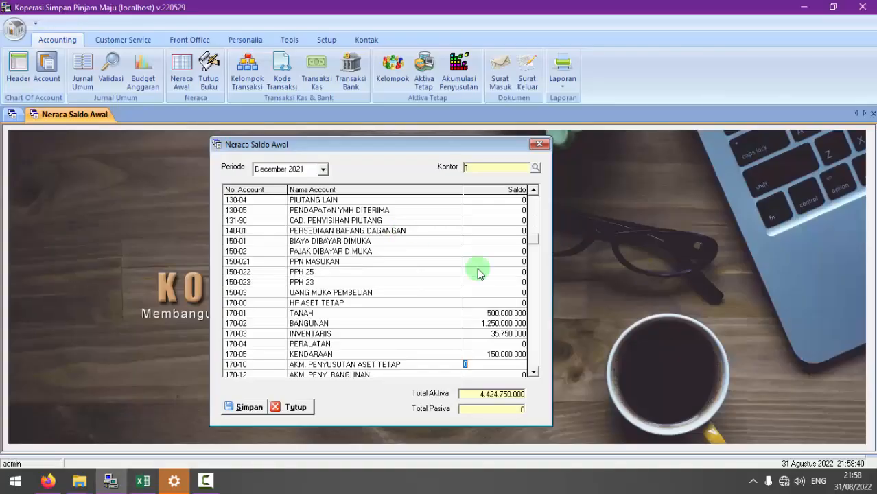
left_click(532, 371)
left_click(532, 371)
left_click(532, 371)
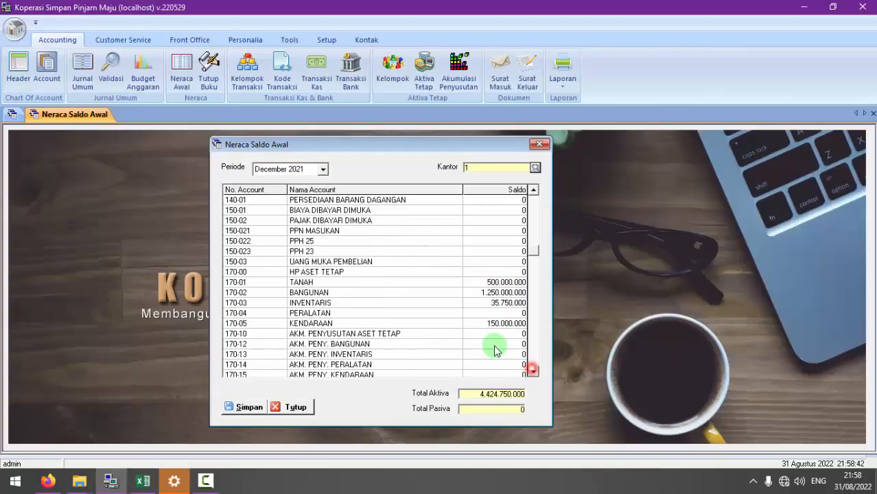
left_click(494, 343)
right_click(492, 343)
left_click(523, 220)
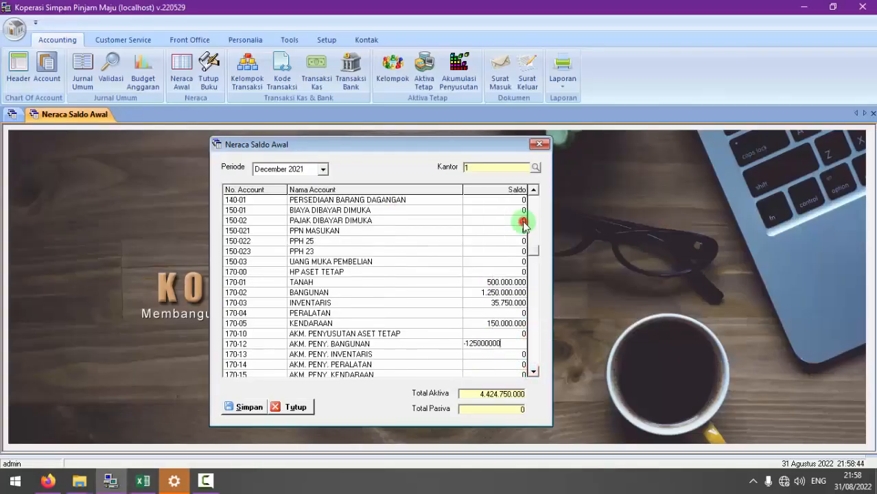
key("Return")
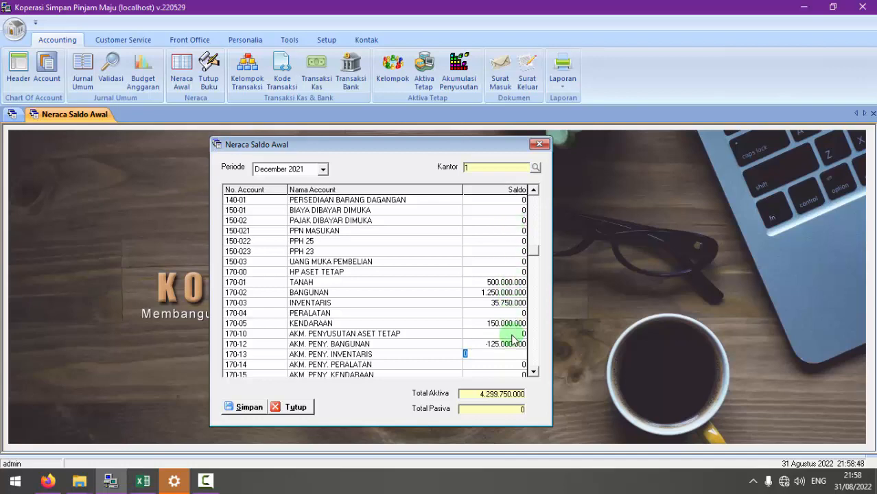
Switch to Excel and copy the Akm. Peny. Inventaris value -14300000 from cell D24
key("alt+Tab")
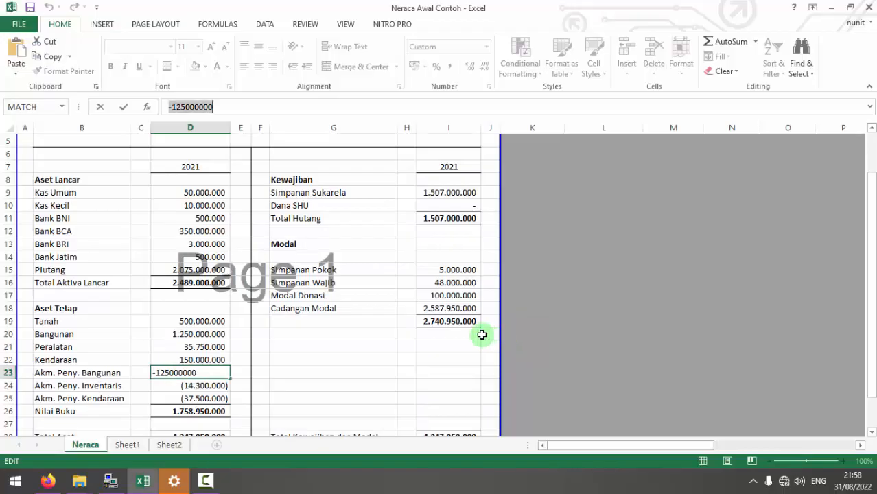
left_click(193, 385)
key("Escape")
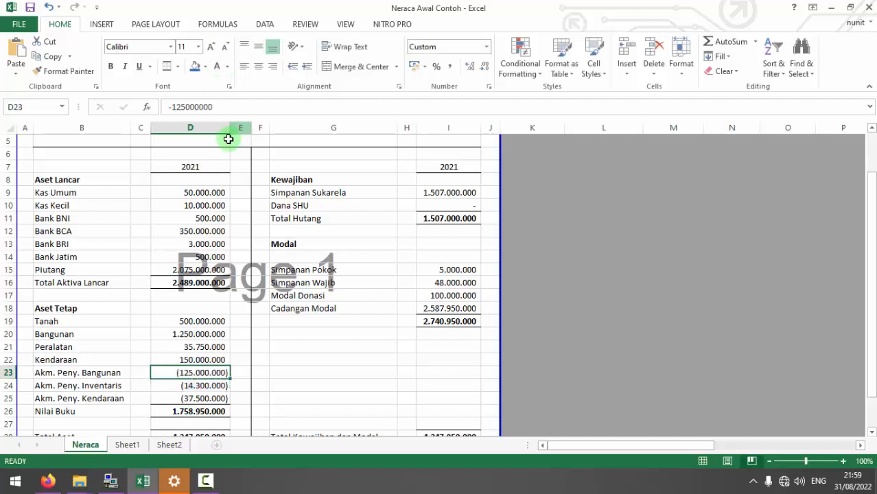
left_click(206, 386)
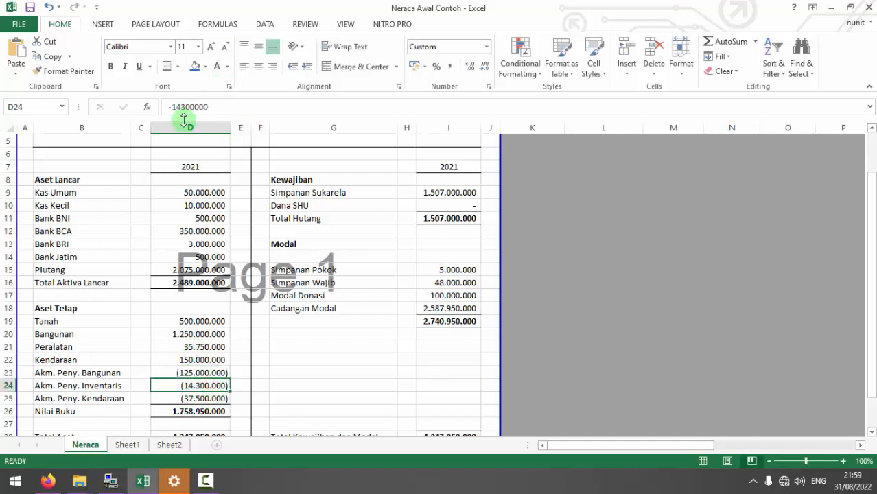
left_click_drag(167, 107, 231, 107)
key("ctrl+c")
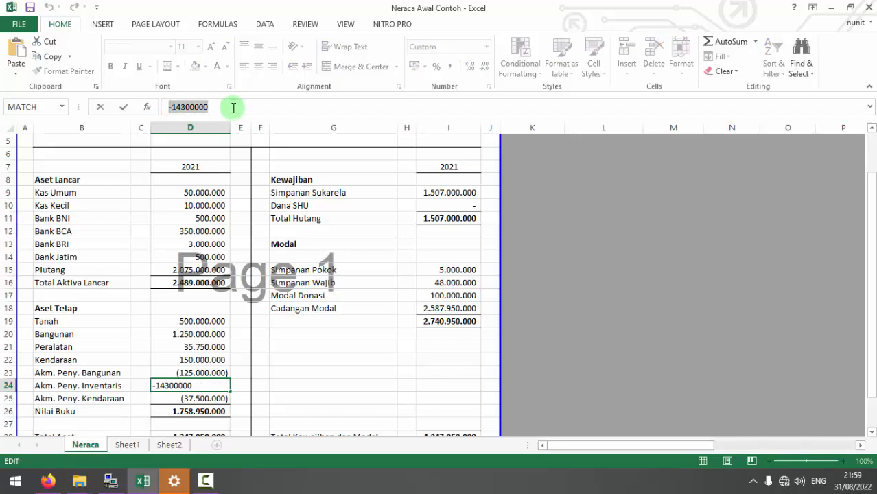
Paste -14300000 as the balance of account 170-13 AKM. PENY. INVENTARIS in Koperasi Simpan Pinjam Maju and confirm the entry
key("alt+Tab")
left_click(495, 353)
right_click(496, 351)
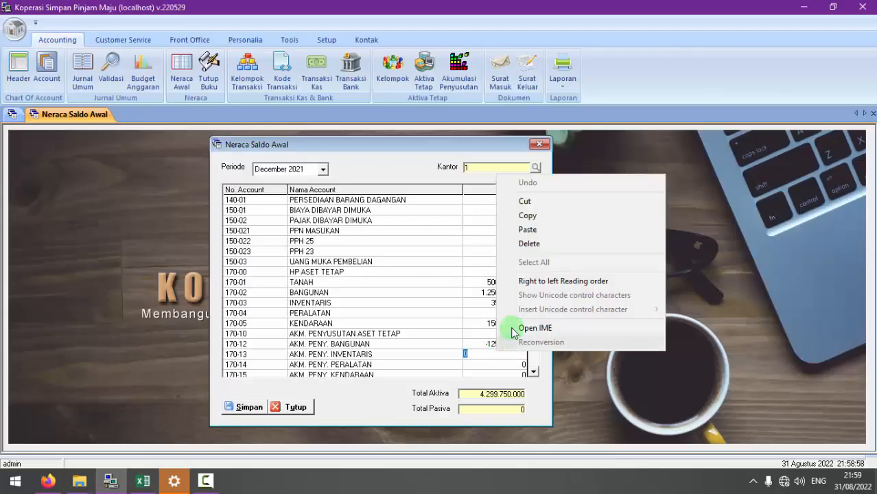
left_click(527, 229)
key("Return")
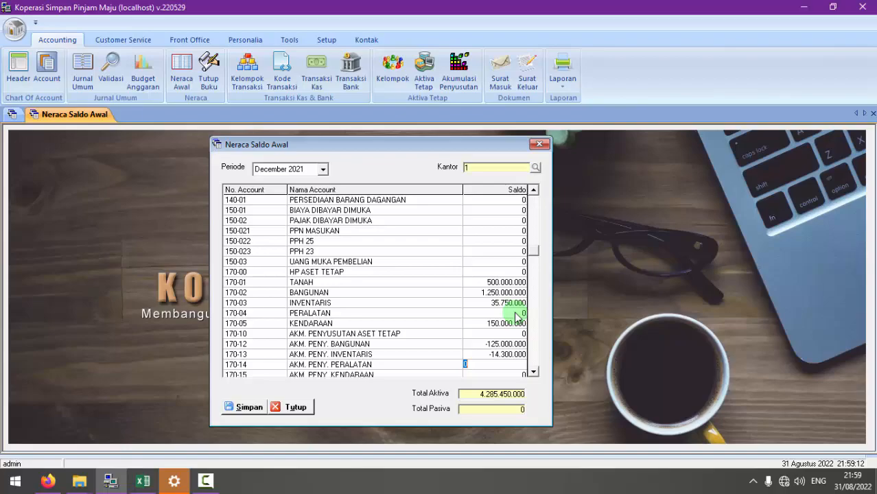
Enter -14300000 from Excel cell D24 as the AKM. PENY. PERALATAN balance as well, and clear that entry
key("alt+Tab")
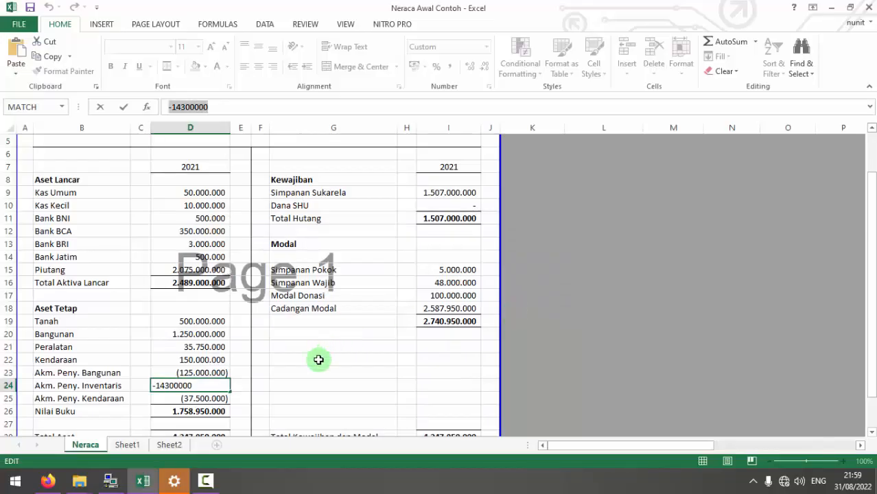
left_click(228, 398)
key("Escape")
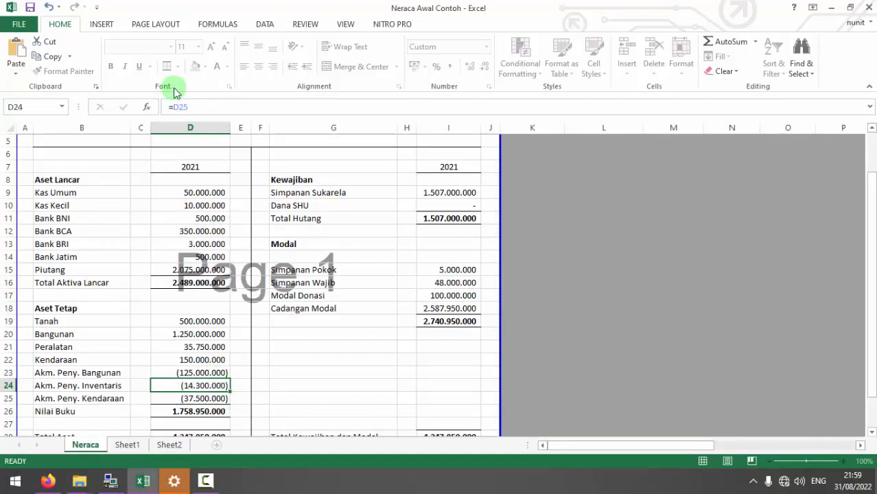
left_click_drag(170, 108, 239, 108)
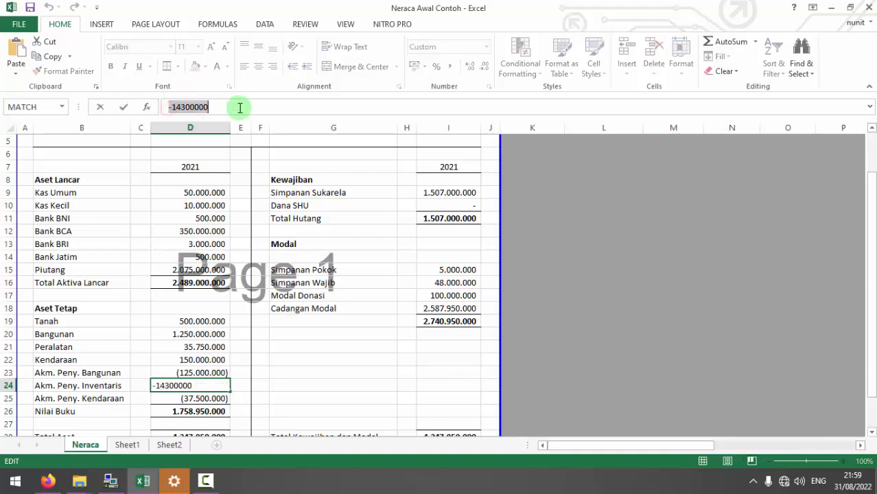
key("alt+Tab")
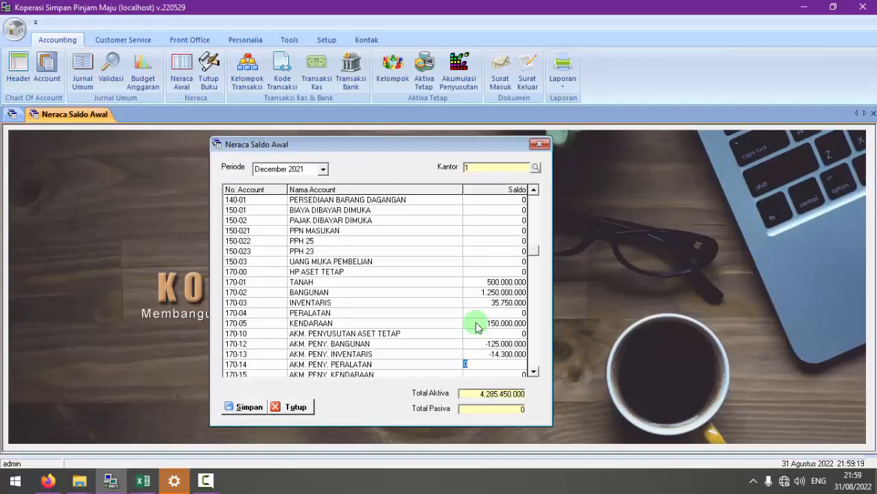
right_click(497, 364)
left_click(556, 245)
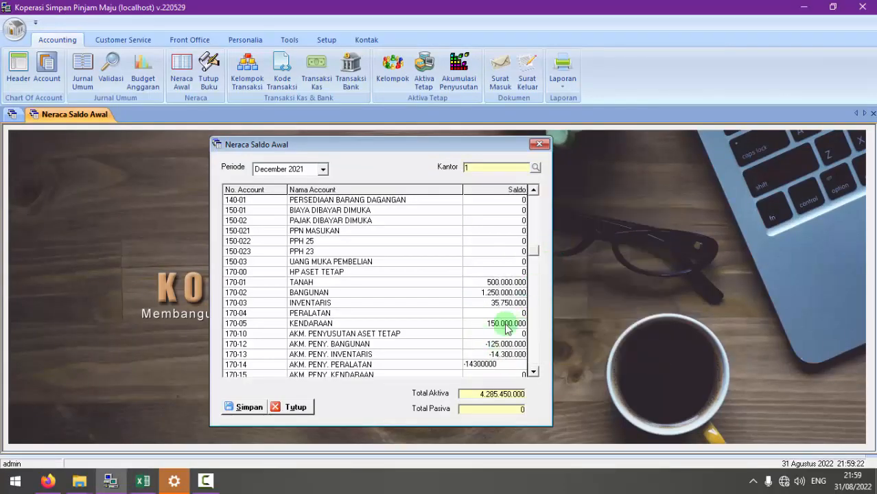
key("Return")
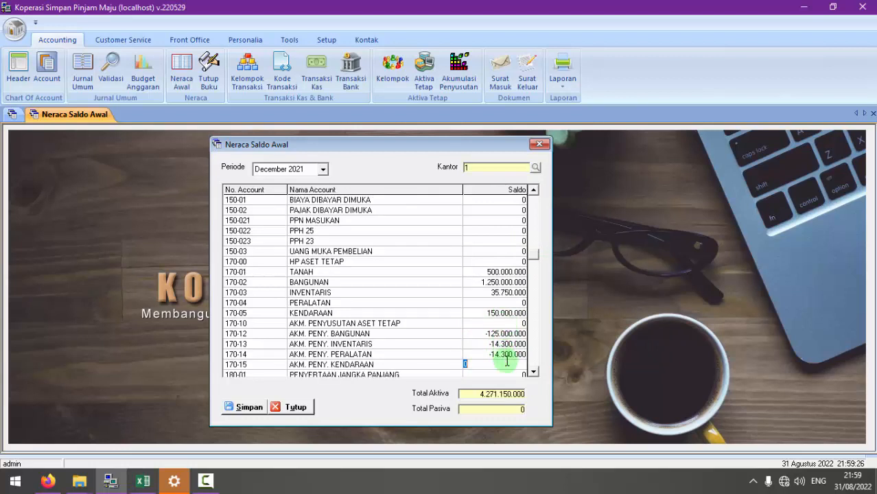
left_click(484, 355)
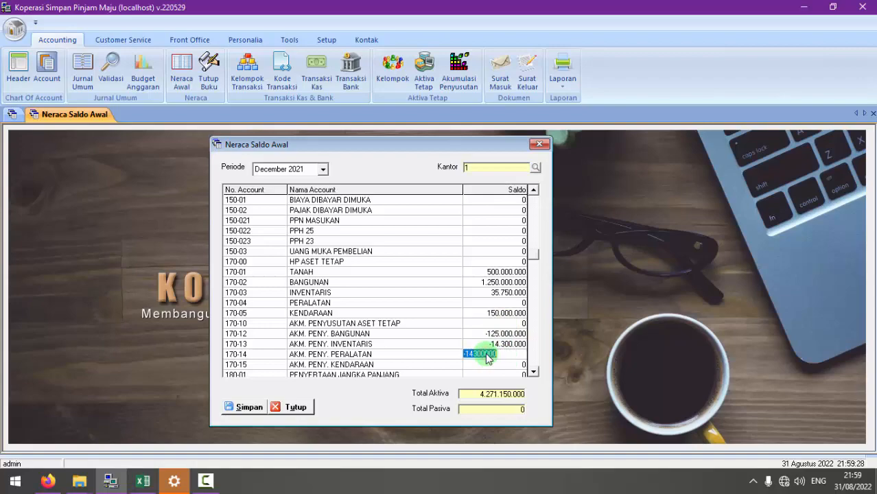
Switch to Excel and copy the Akm. Peny. Kendaraan value -37500000 from cell D25
key("alt+Tab")
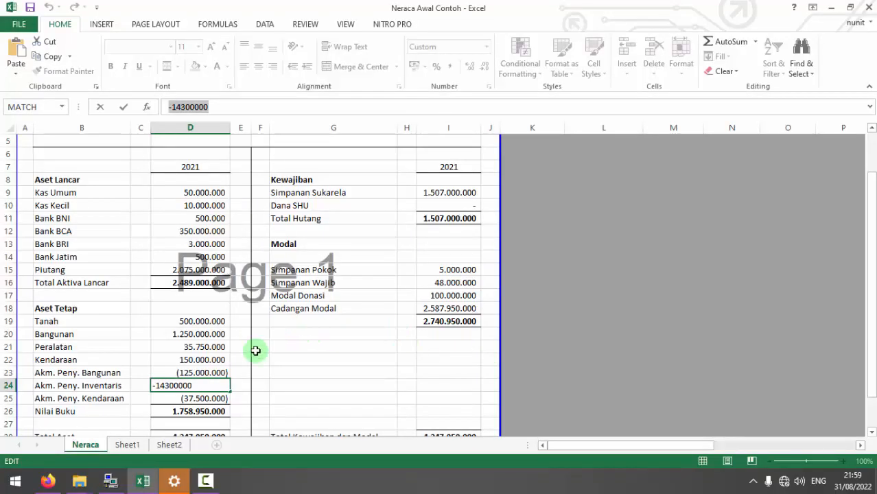
key("ctrl+Return")
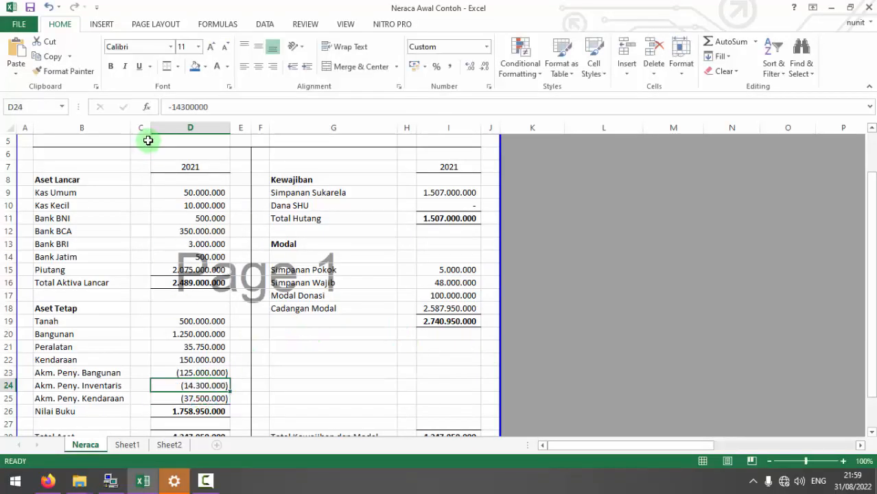
left_click(224, 398)
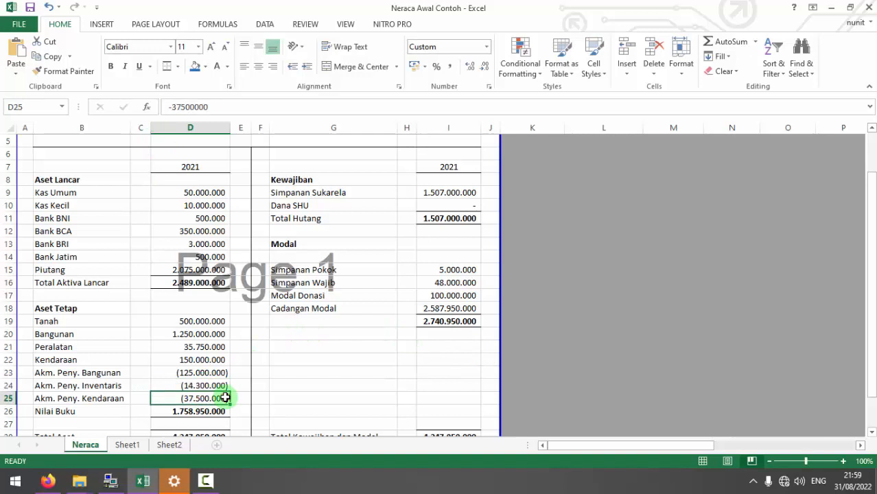
left_click(173, 106)
left_click_drag(170, 106, 240, 109)
key("ctrl+c")
Paste -37500000 as the balance of account 170-15 AKM. PENY. KENDARAAN in Koperasi Simpan Pinjam Maju and confirm the entry
key("alt+Tab")
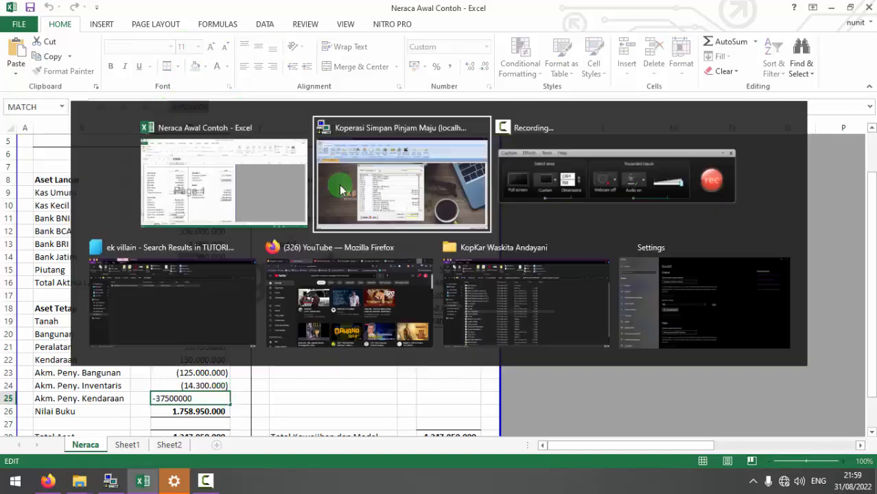
left_click(484, 364)
right_click(484, 364)
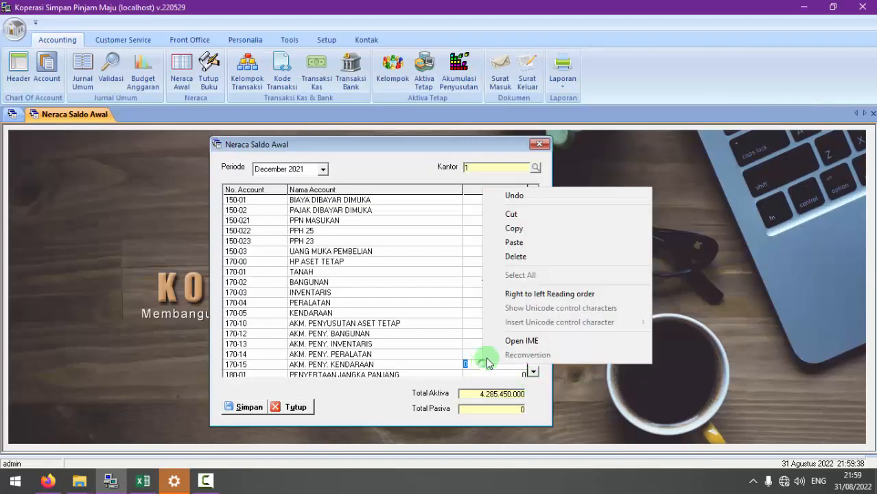
left_click(514, 237)
key("Return")
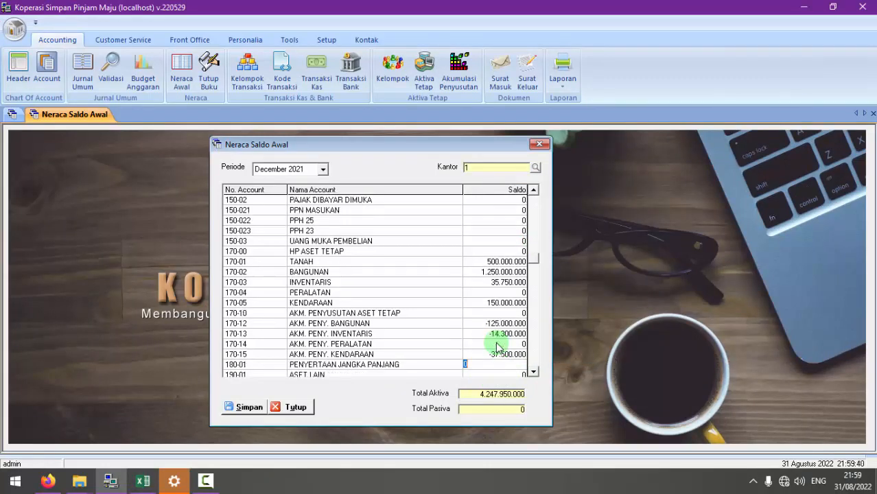
Copy the Simpanan Sukarela figure 1.507.000.000 from Excel and paste it as the balance of account 220-11 SIMPANAN SUKARELA
key("Return")
key("Return")
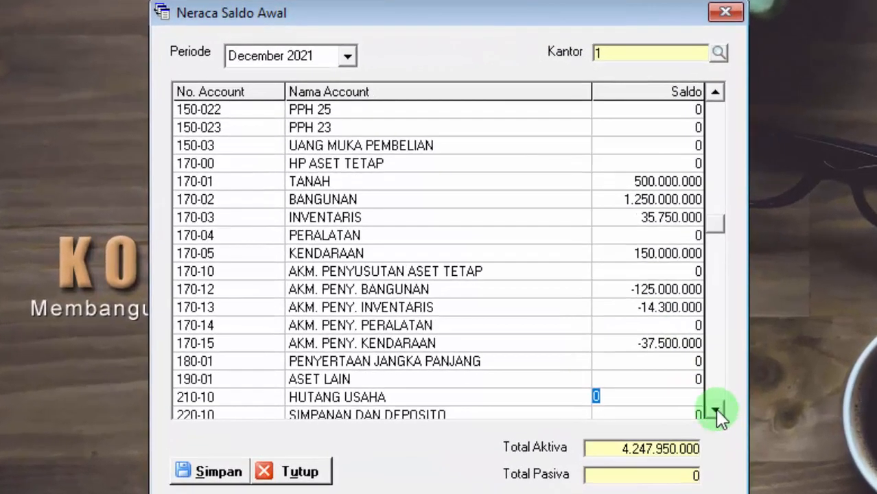
left_click(533, 371)
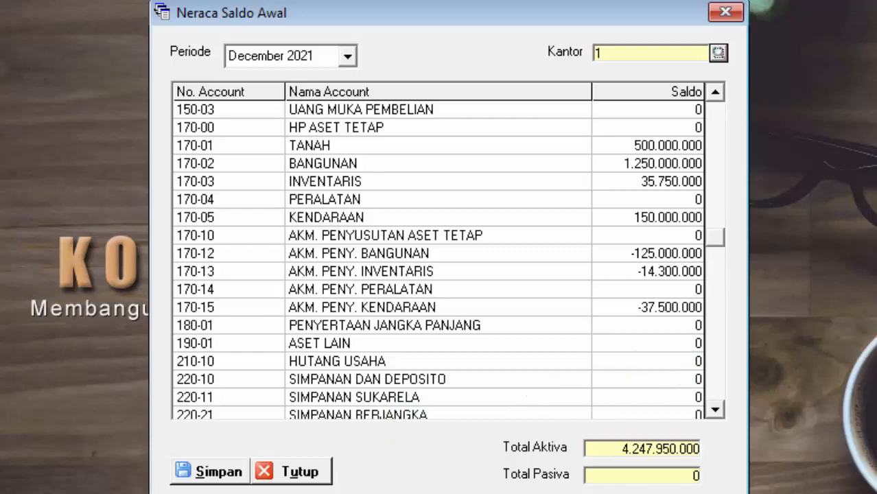
left_click(69, 490)
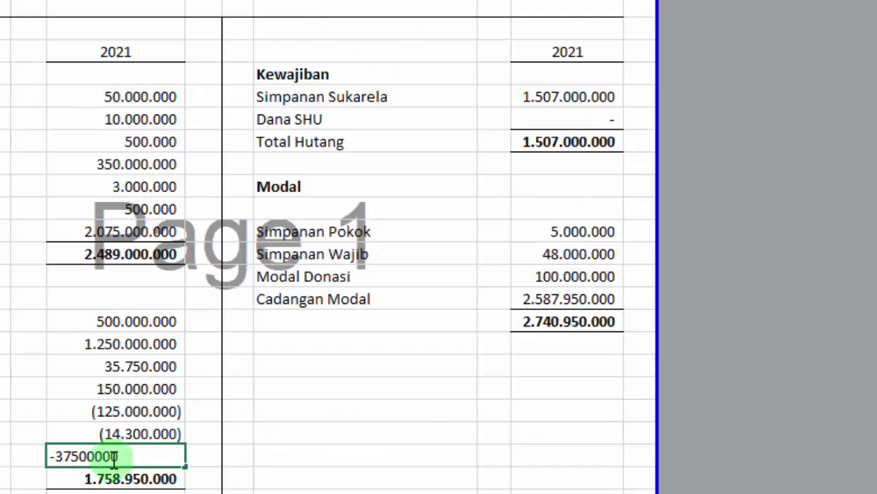
left_click(573, 100)
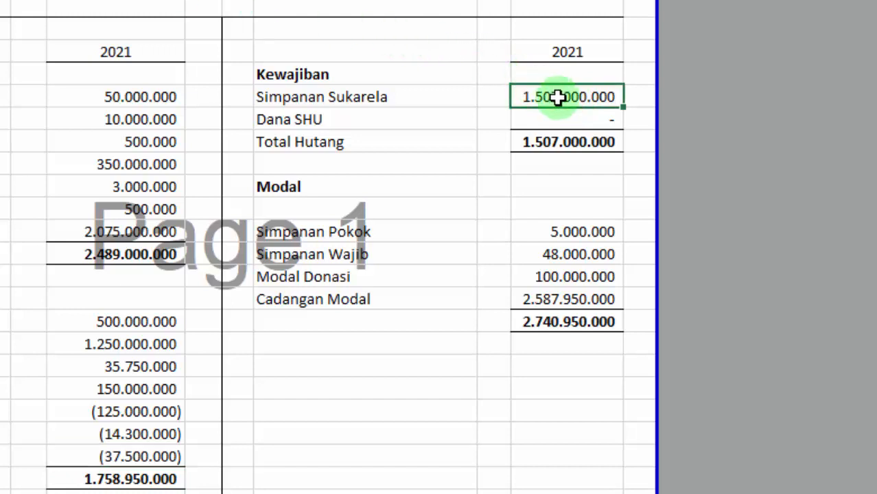
key("ctrl+c")
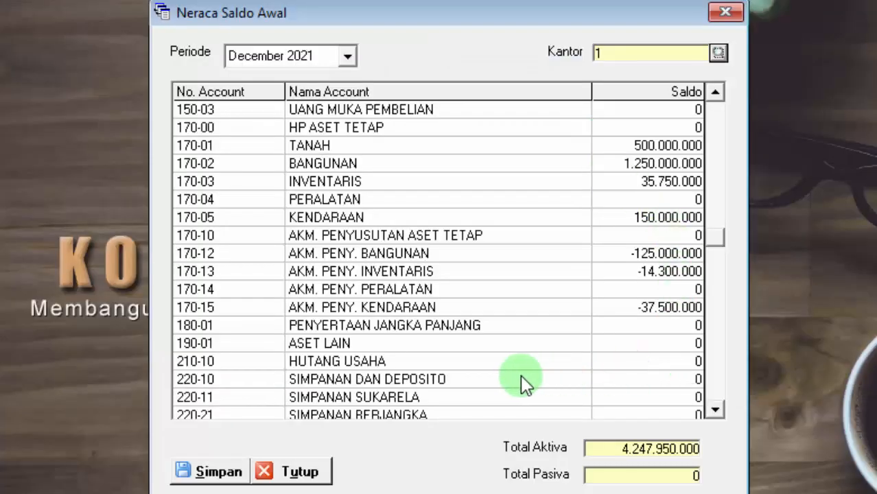
left_click(630, 397)
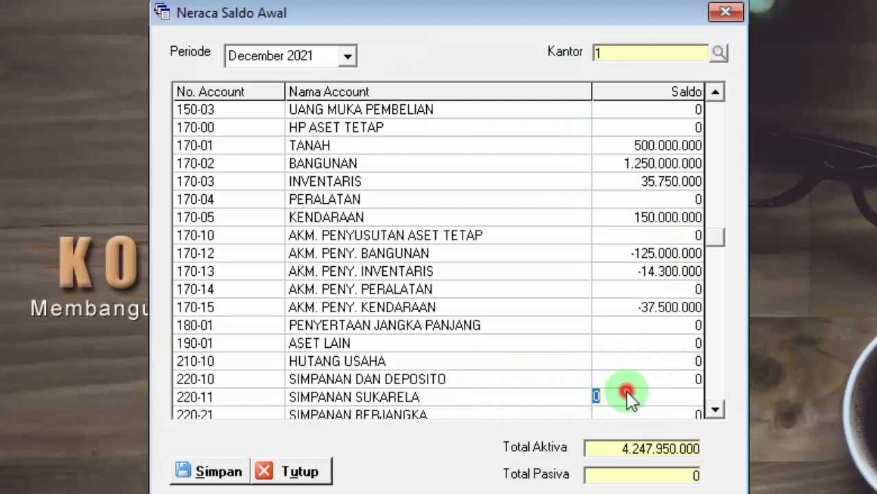
right_click(627, 397)
left_click(678, 171)
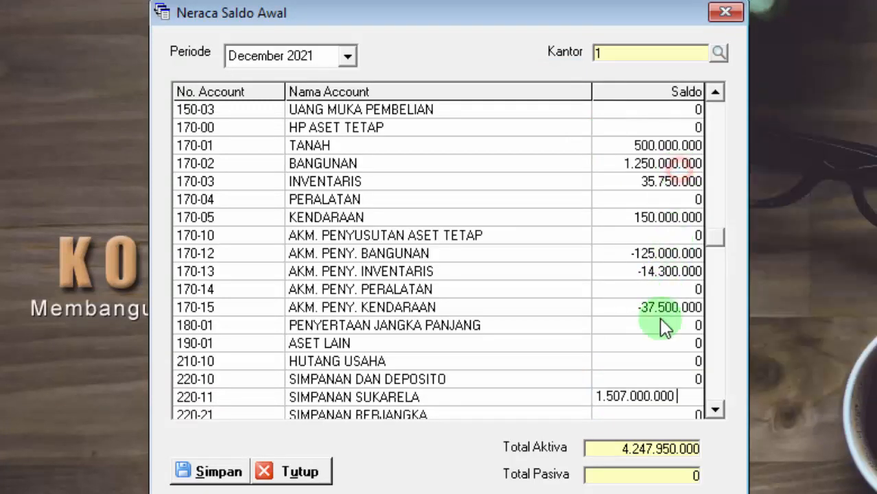
left_click(602, 394)
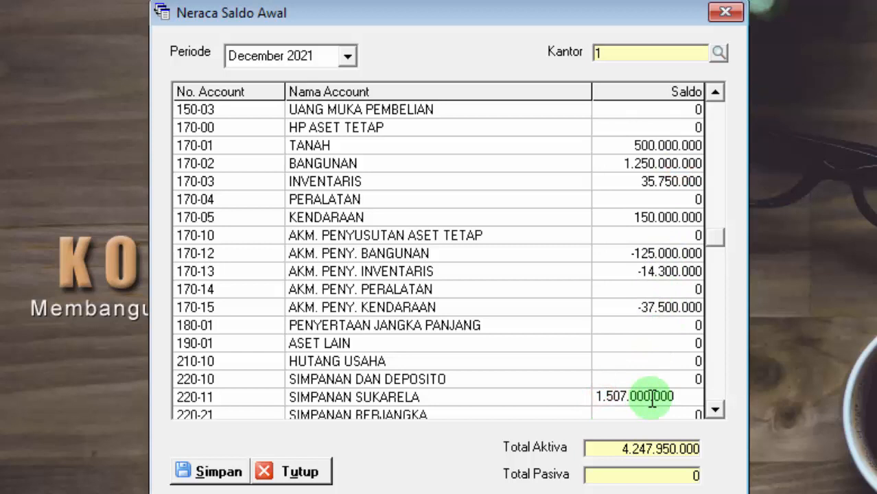
key("Delete")
key("Right")
key("Right")
key("Right")
key("Delete")
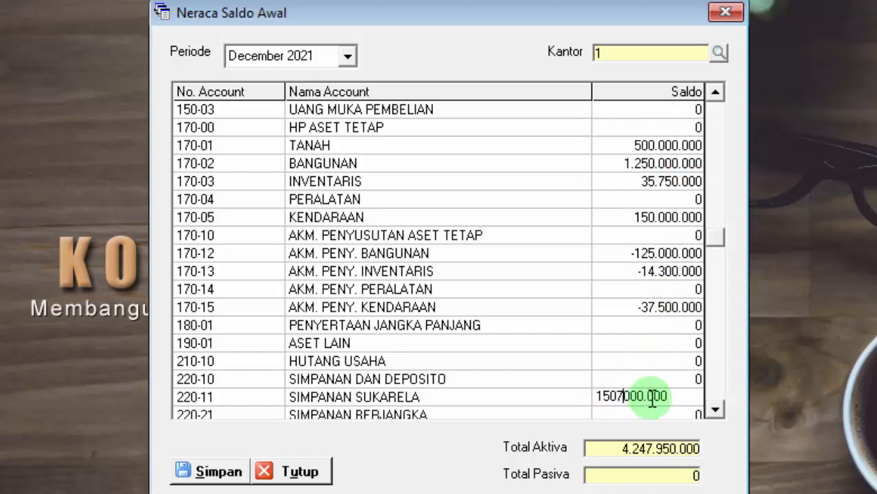
key("Right")
key("Right")
key("Right")
key("Delete")
key("Return")
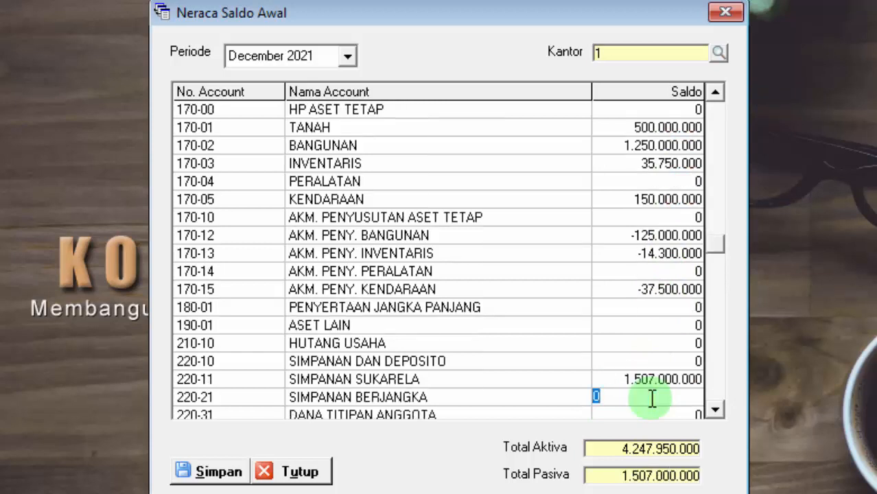
Copy the Simpanan Pokok figure 5000000 from Excel and enter it as the balance of account 310-10 SIMPANAN POKOK in Neraca Saldo Awal
left_click(715, 410)
left_click(715, 410)
left_click(715, 410)
left_click(715, 410)
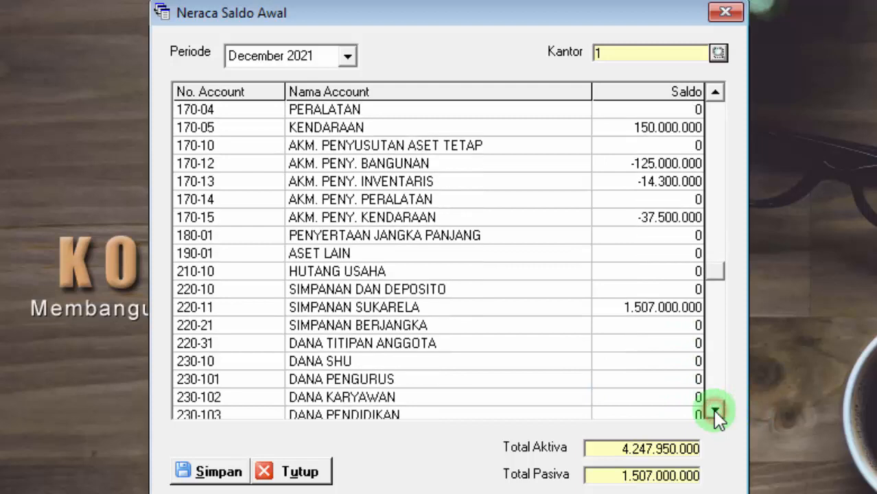
left_click(715, 410)
left_click(714, 410)
left_click(715, 410)
left_click(714, 410)
left_click(715, 411)
left_click(715, 411)
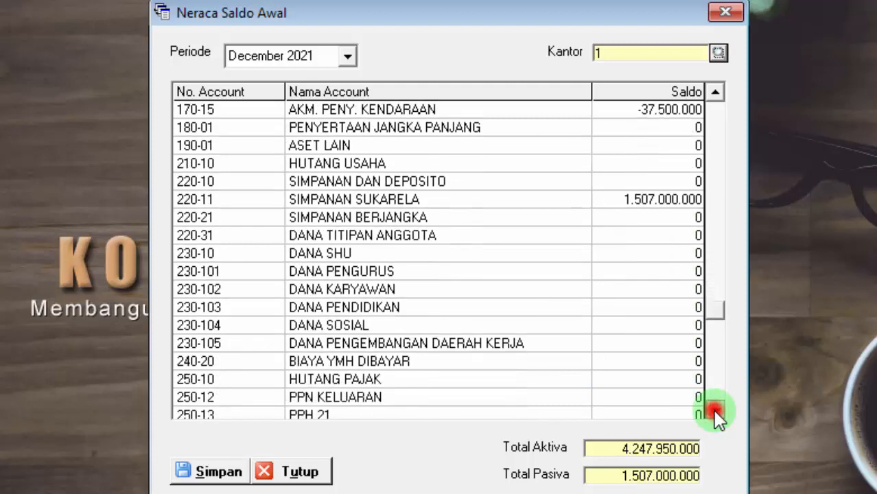
left_click(715, 410)
left_click(715, 410)
left_click(715, 410)
left_click(715, 410)
left_click(715, 410)
left_click(714, 410)
left_click(714, 410)
left_click(715, 411)
left_click(715, 411)
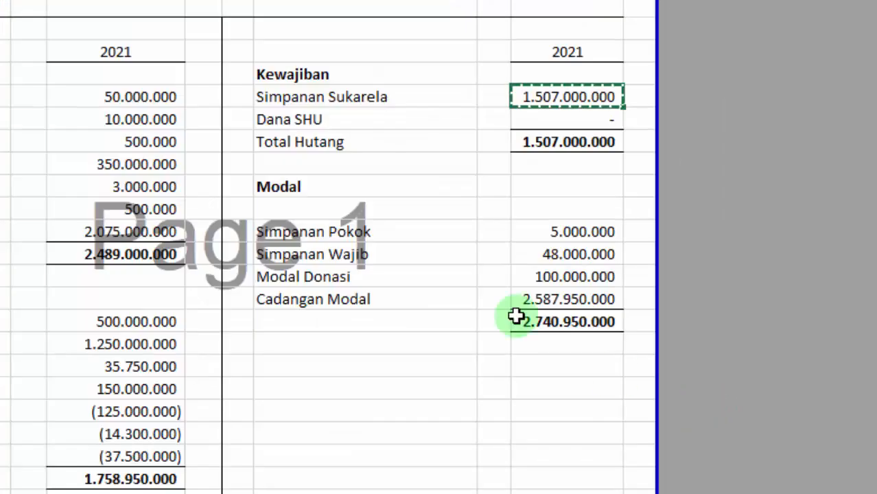
left_click(558, 230)
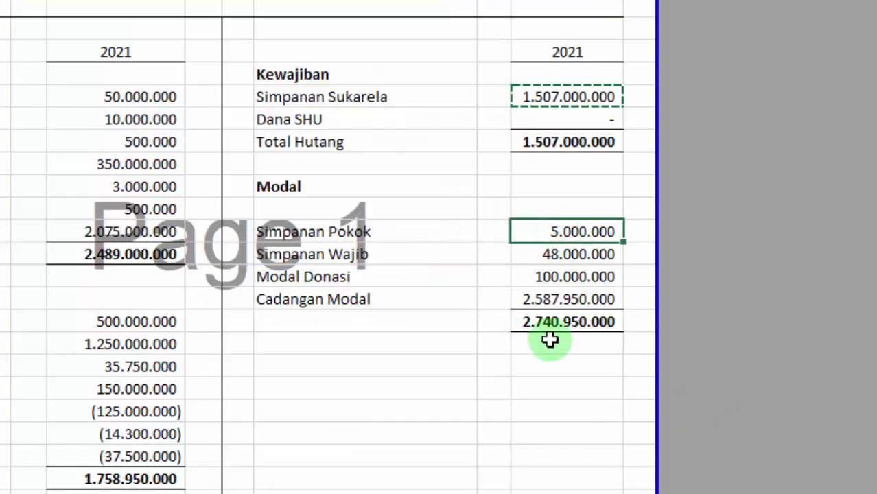
key("Escape")
key("F2")
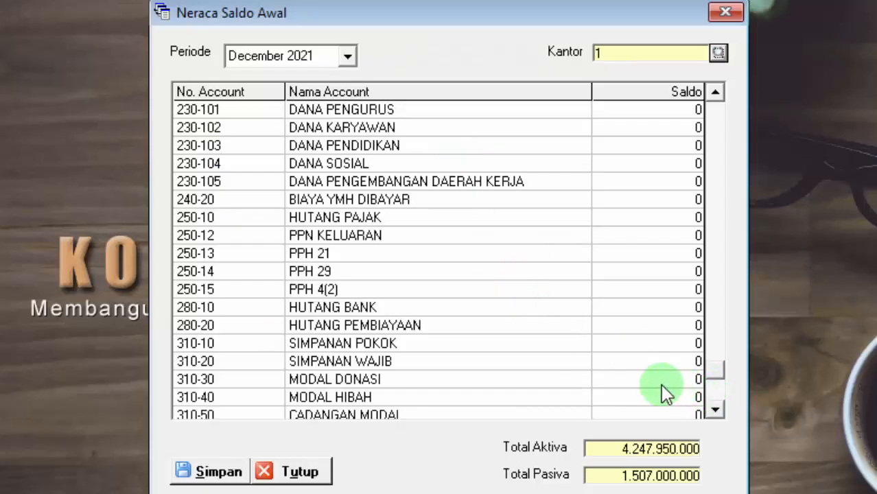
left_click(664, 348)
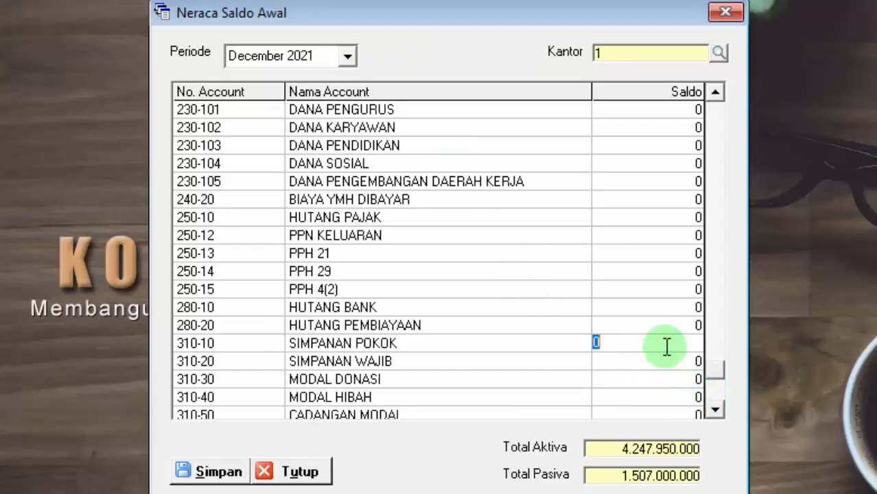
right_click(666, 347)
left_click(718, 146)
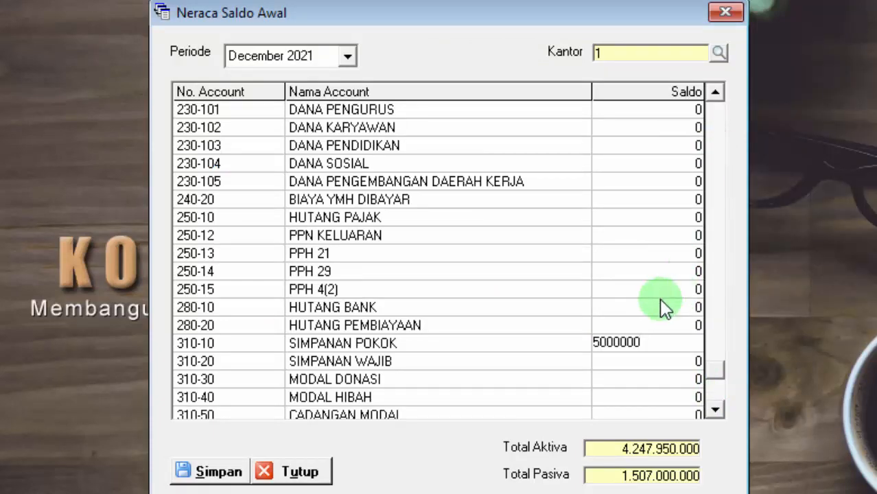
key("Return")
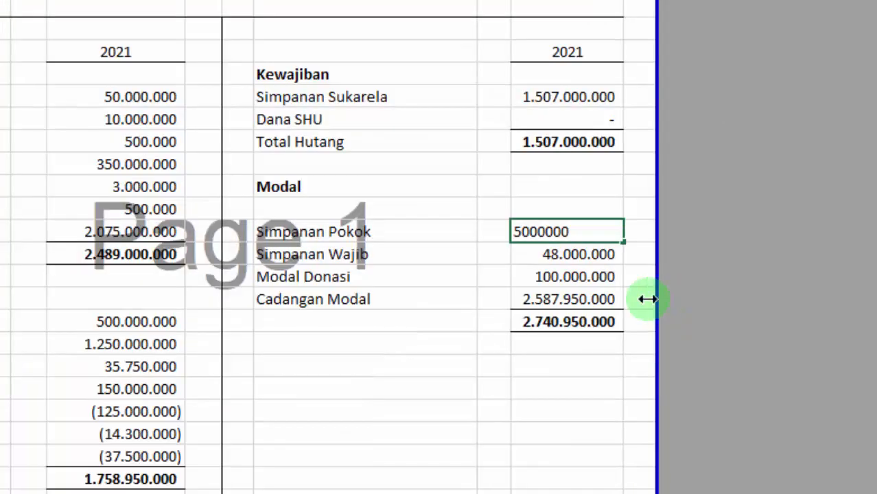
Copy the Simpanan Wajib figure 48000000 from Excel and enter it as the balance of account 310-20 SIMPANAN WAJIB
left_click(555, 253)
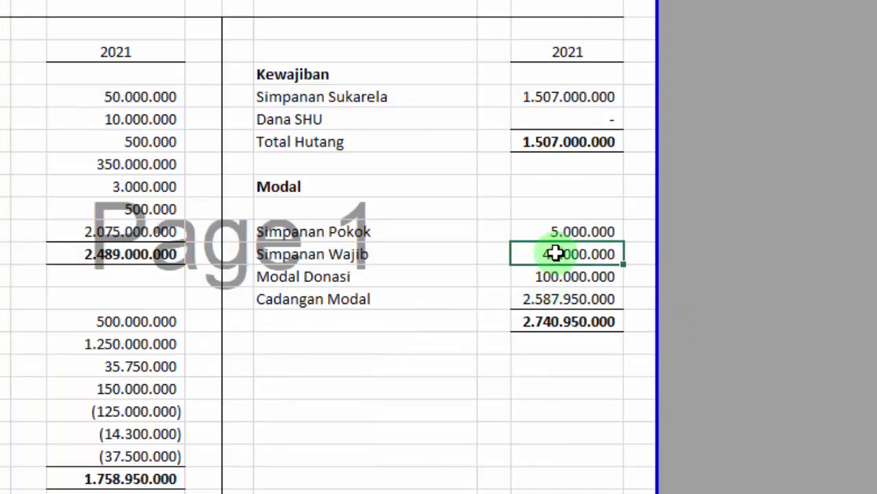
key("F2")
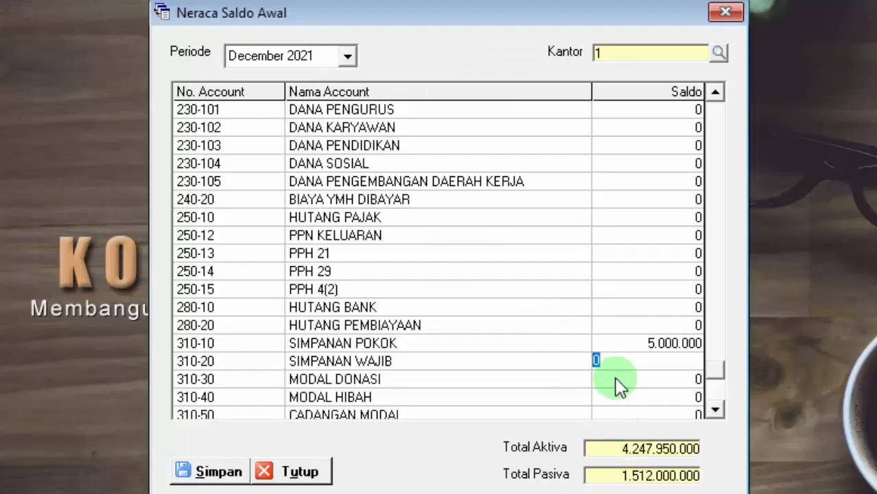
right_click(598, 359)
left_click(675, 147)
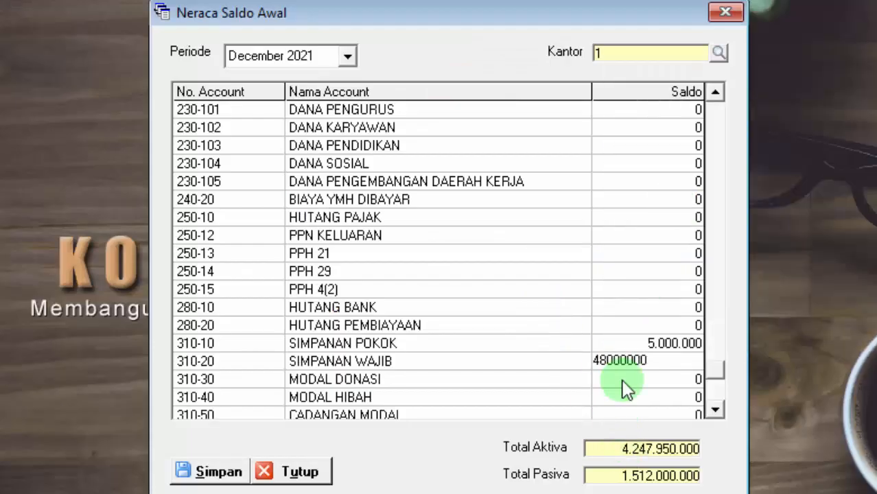
key("Return")
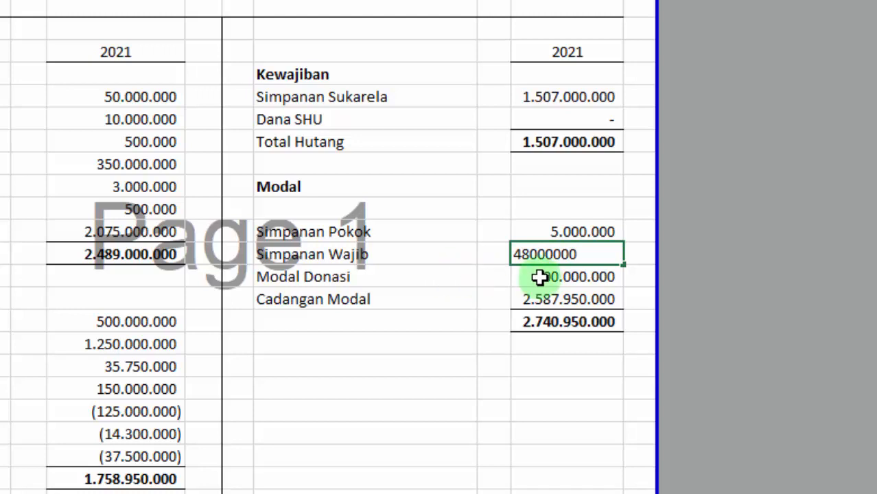
Copy the Modal Donasi figure 100000000 from Excel and enter it as the balance of account 310-30 MODAL DONASI
left_click(540, 276)
key("F2")
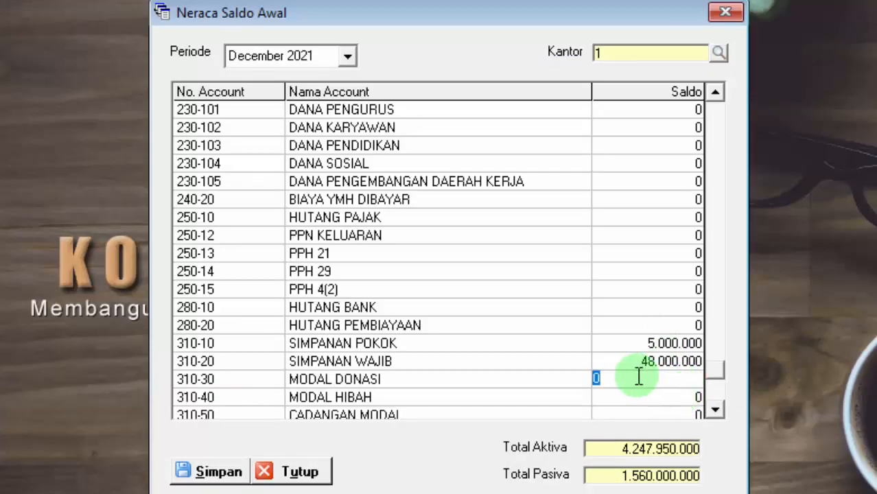
right_click(638, 376)
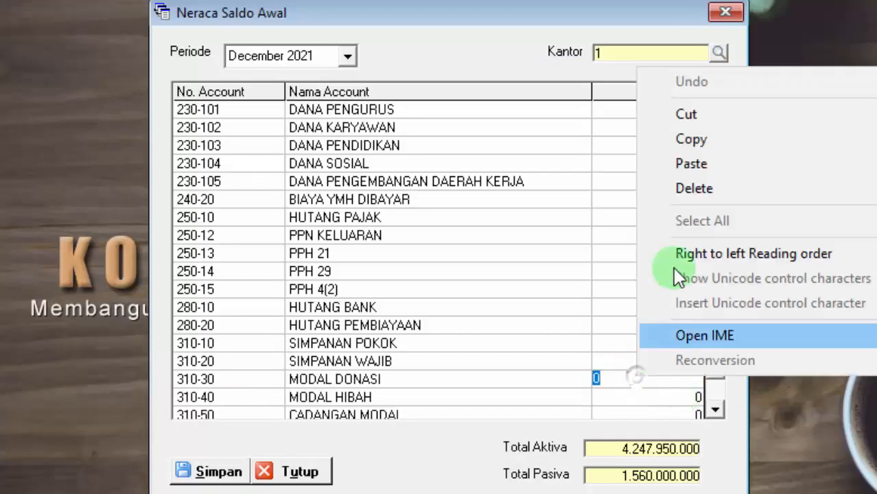
left_click(700, 168)
key("Return")
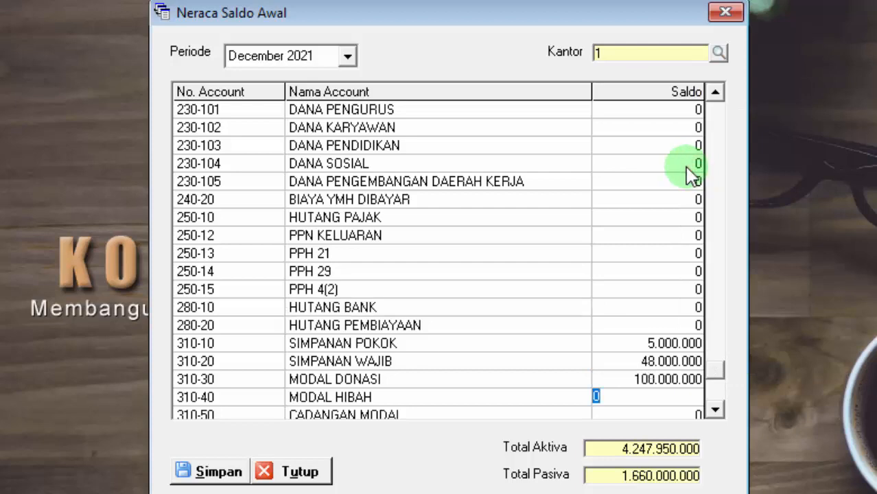
key("Return")
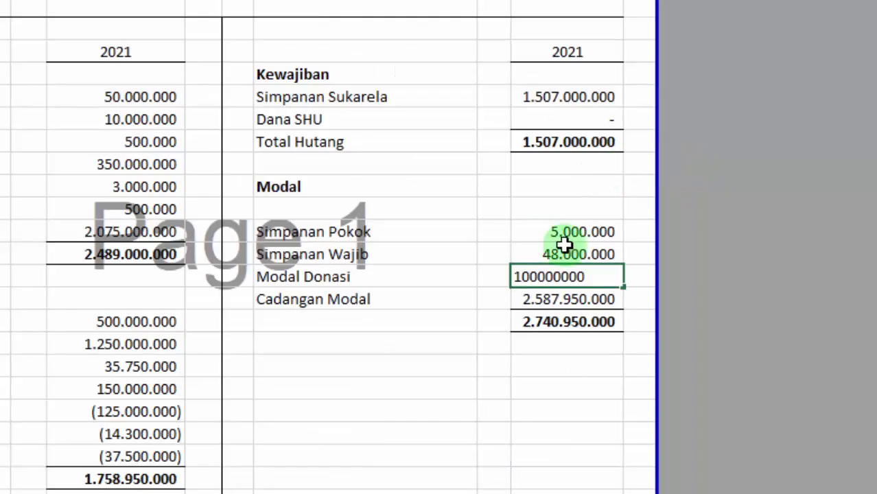
left_click(585, 306)
left_click(107, 1)
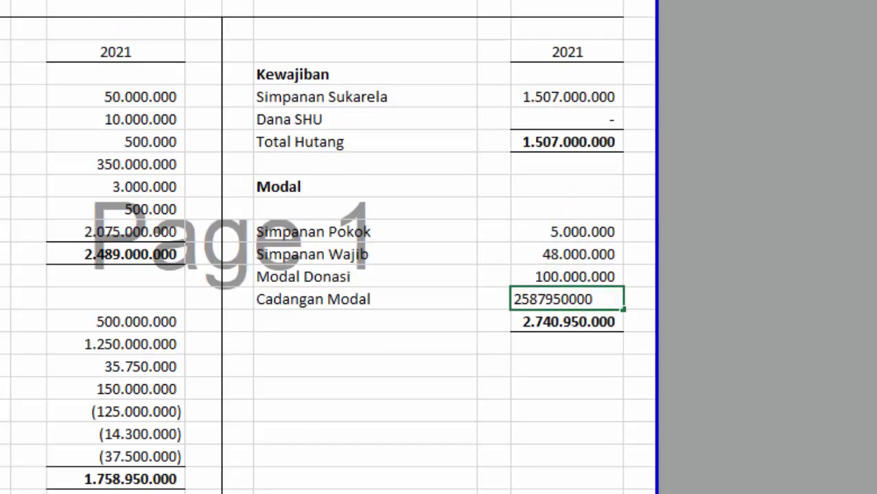
key("alt+Tab")
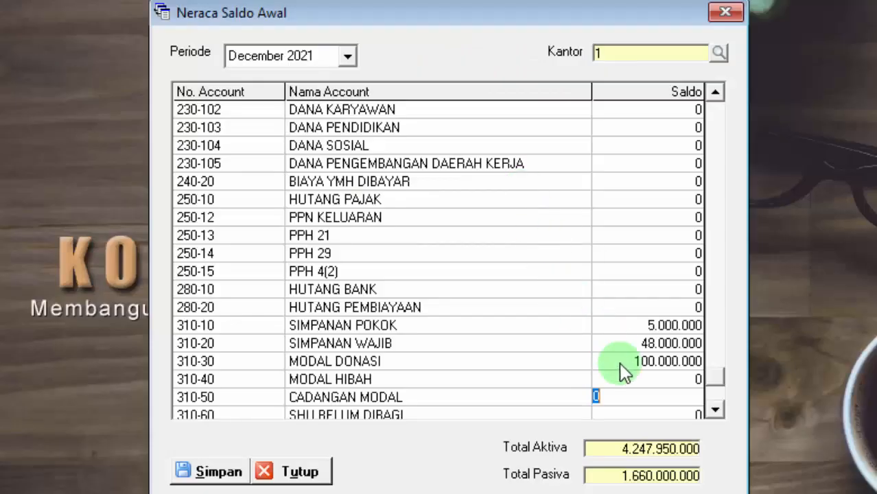
right_click(633, 395)
left_click(676, 182)
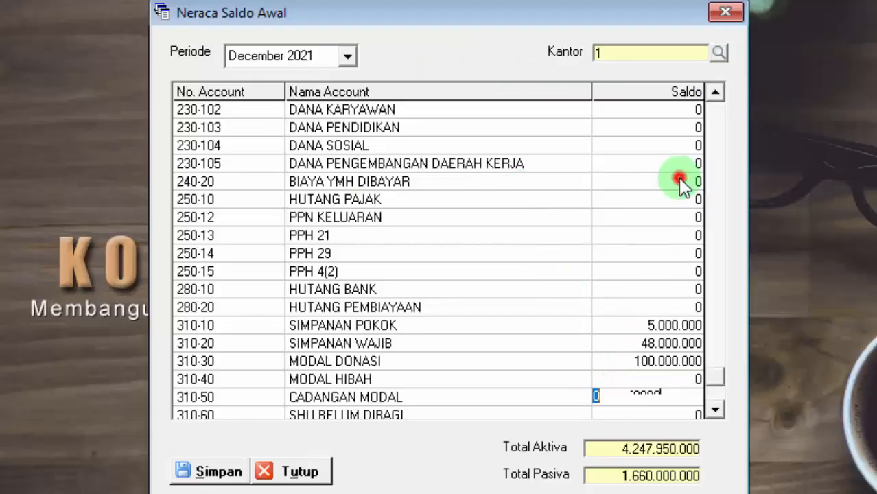
key("Return")
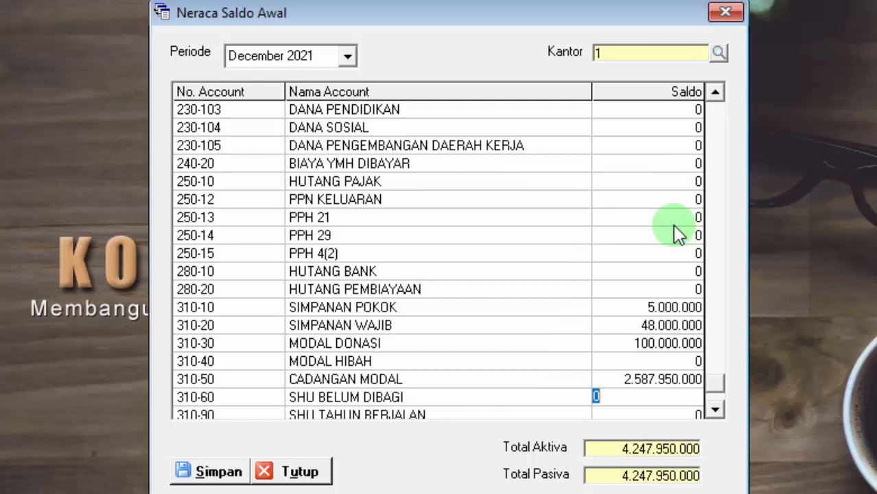
Save the December 2021 opening balances, acknowledge the notification and close the Neraca Saldo Awal form
left_click(715, 409)
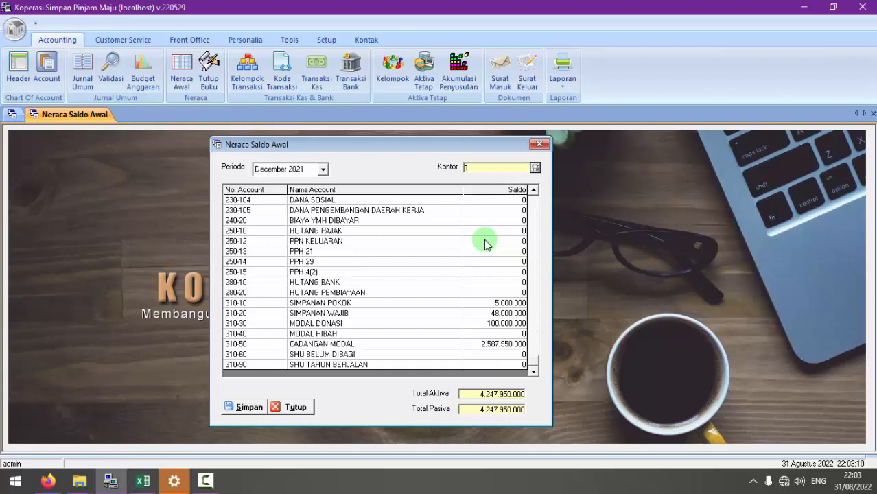
left_click(250, 408)
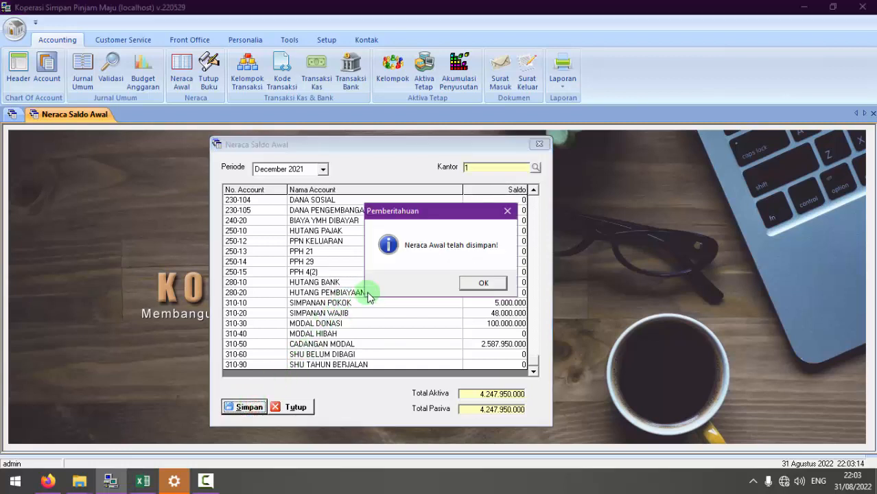
left_click(489, 282)
left_click(294, 409)
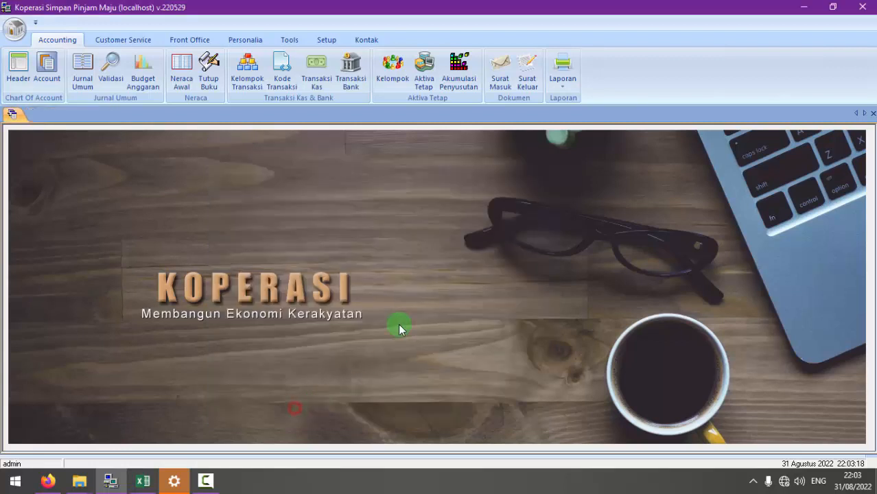